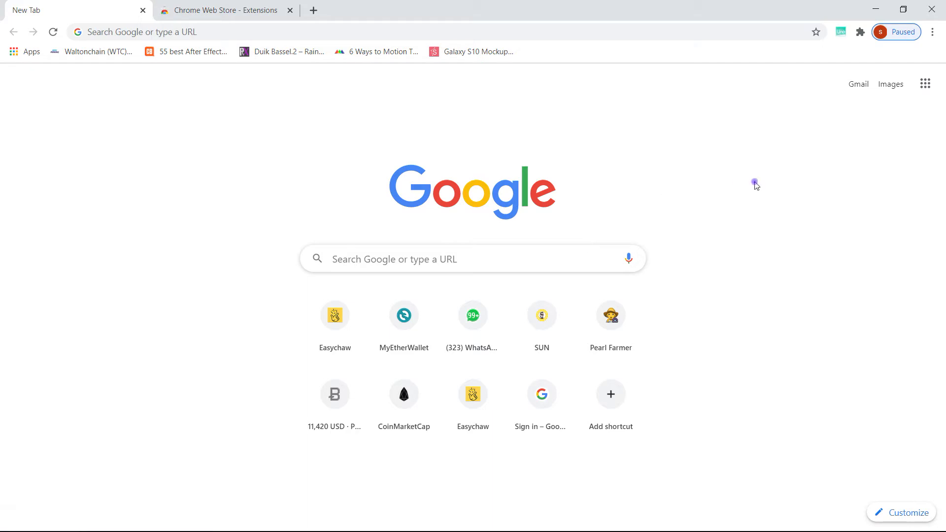
Step: Switch to the Neon wallet to check its token balances, and return to the Chrome browser
{"action": "key", "text": "super"}
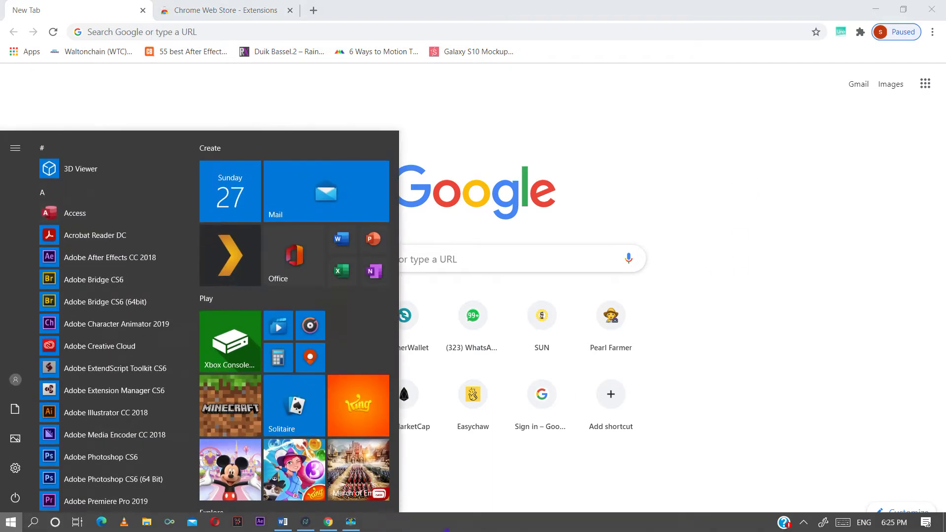
{"action": "left_click", "coordinate": [309, 525]}
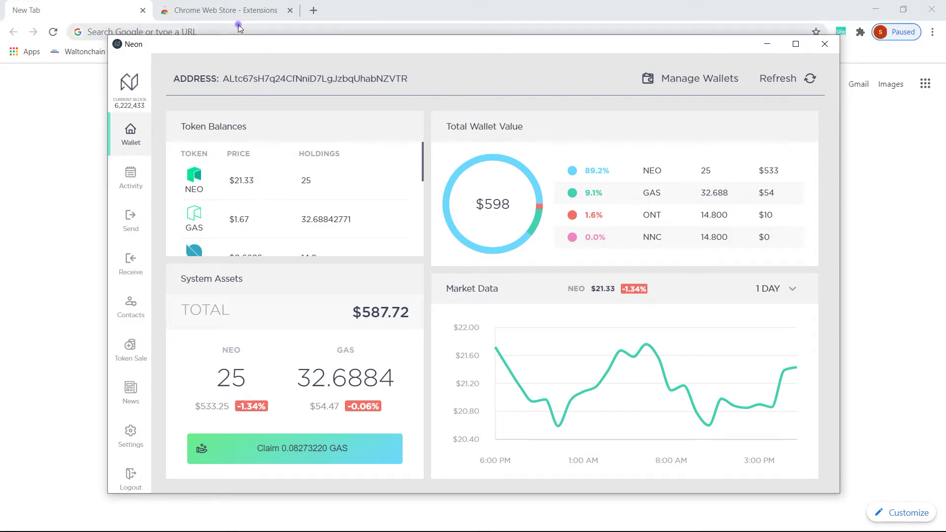
{"action": "left_click", "coordinate": [416, 19]}
Step: Search the Chrome Web Store for neoline, view the NeoLine extension's page, and open the installed extension
{"action": "left_click", "coordinate": [226, 10]}
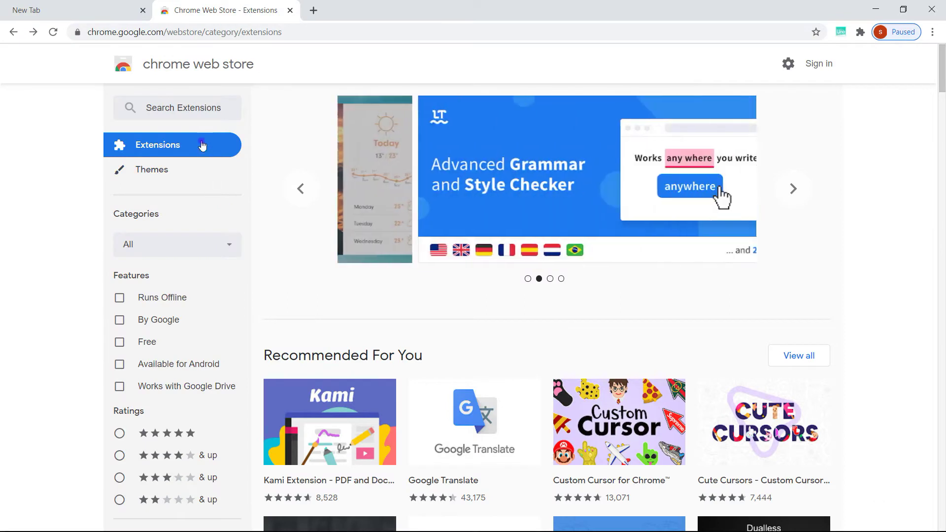
{"action": "left_click", "coordinate": [193, 108]}
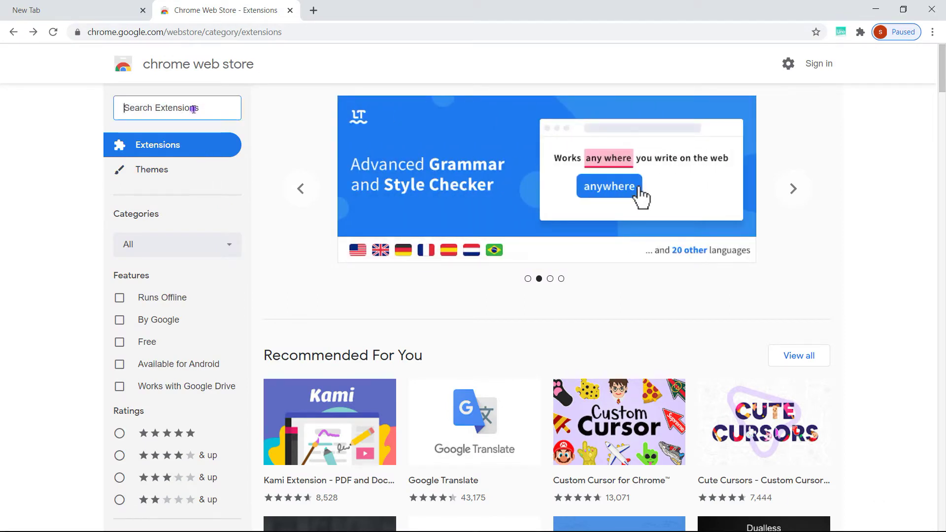
{"action": "type", "text": "neolin"}
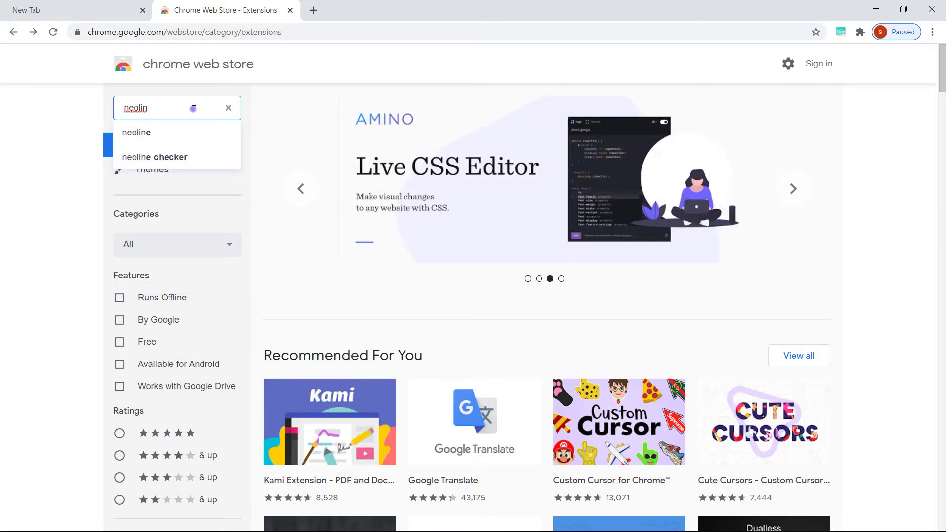
{"action": "left_click", "coordinate": [147, 137]}
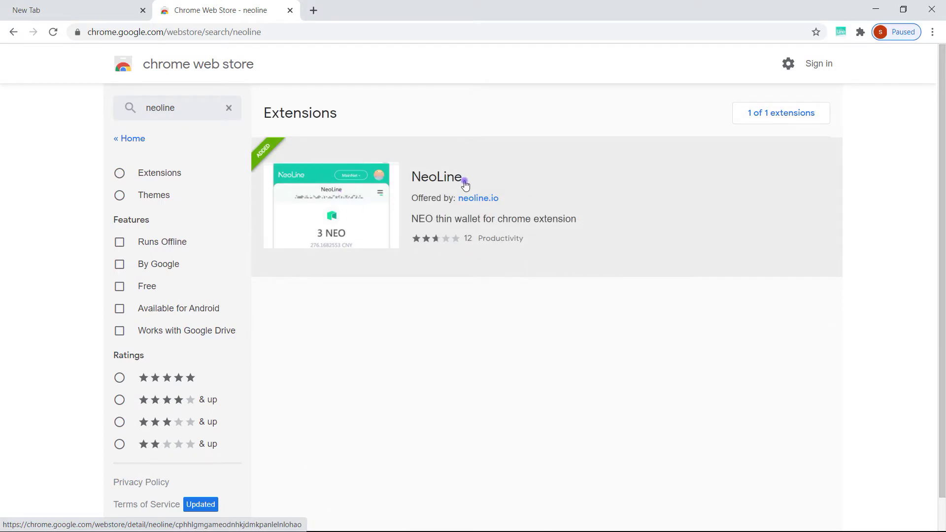
{"action": "left_click", "coordinate": [387, 194]}
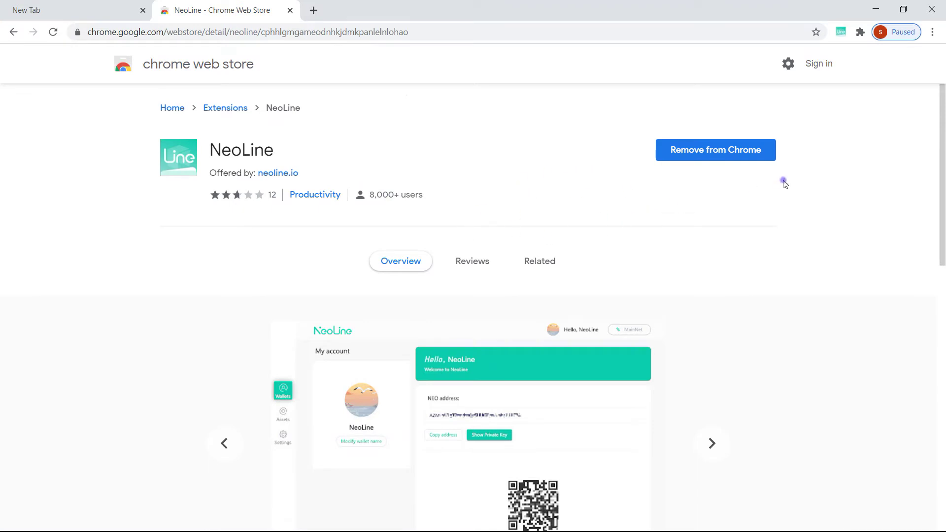
{"action": "left_click", "coordinate": [841, 32]}
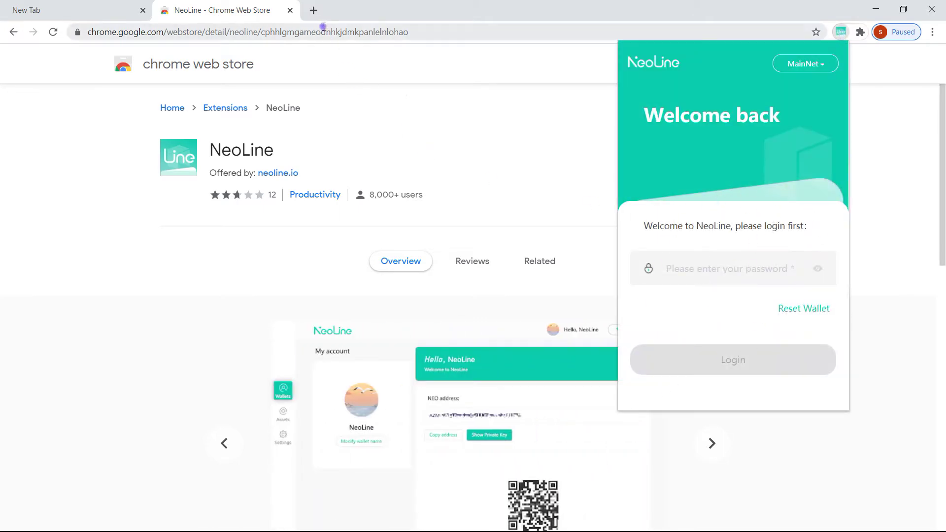
Step: Open the flamingo.finance website in a new browser tab
{"action": "left_click", "coordinate": [313, 10]}
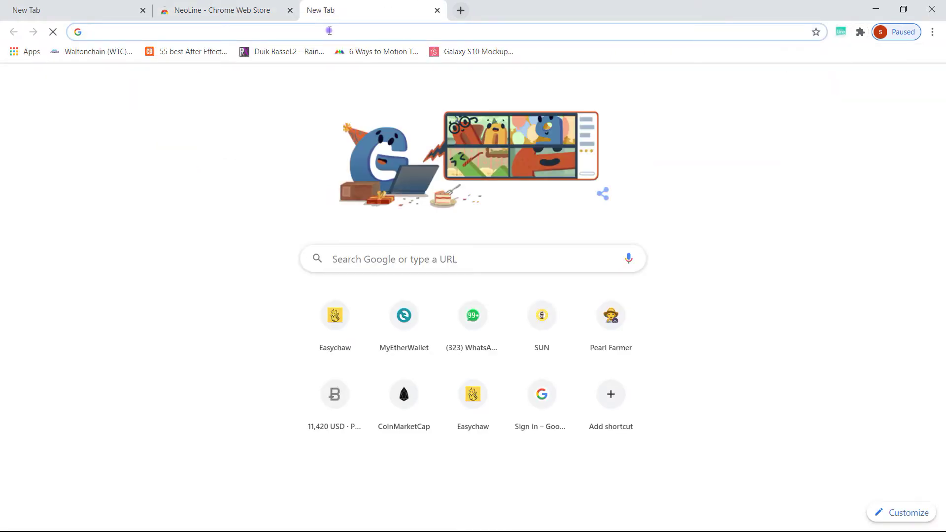
{"action": "left_click", "coordinate": [330, 32]}
{"action": "type", "text": "flamingo finance defi"}
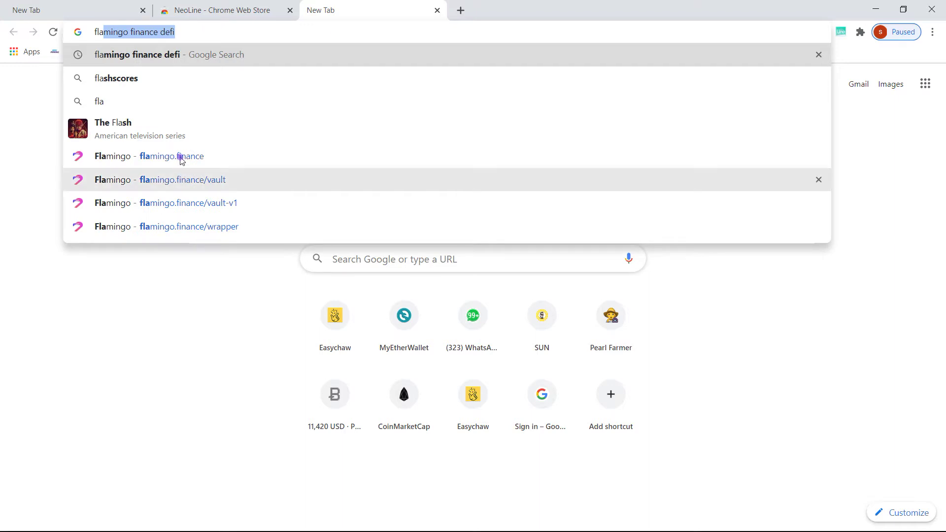
{"action": "left_click", "coordinate": [188, 152]}
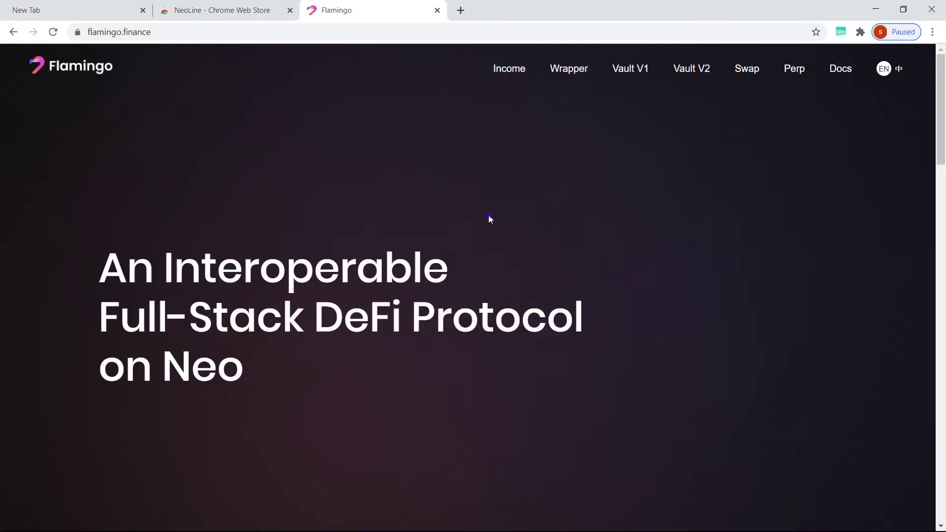
Step: Look over the Flamingo home page's product and feature sections and open the Wrapper page
{"action": "scroll", "coordinate": [613, 253], "scroll_direction": "down", "scroll_amount": 10}
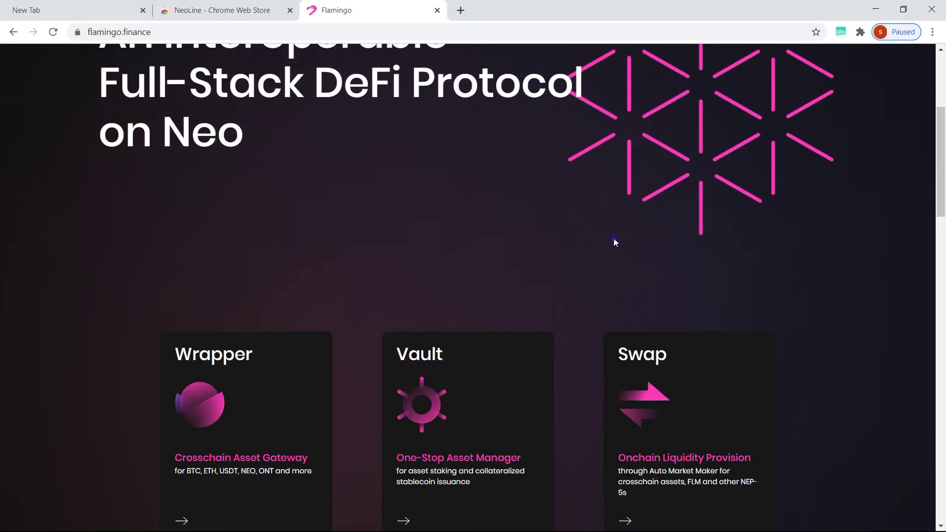
{"action": "scroll", "coordinate": [613, 229], "scroll_direction": "up", "scroll_amount": 10}
{"action": "scroll", "coordinate": [613, 229], "scroll_direction": "down", "scroll_amount": 9}
{"action": "scroll", "coordinate": [617, 218], "scroll_direction": "down", "scroll_amount": 10}
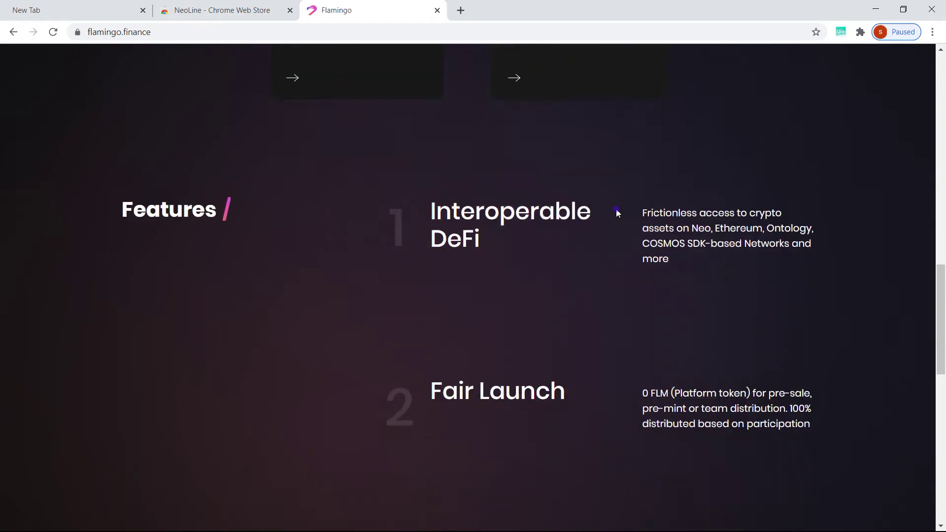
{"action": "scroll", "coordinate": [618, 205], "scroll_direction": "up", "scroll_amount": 15}
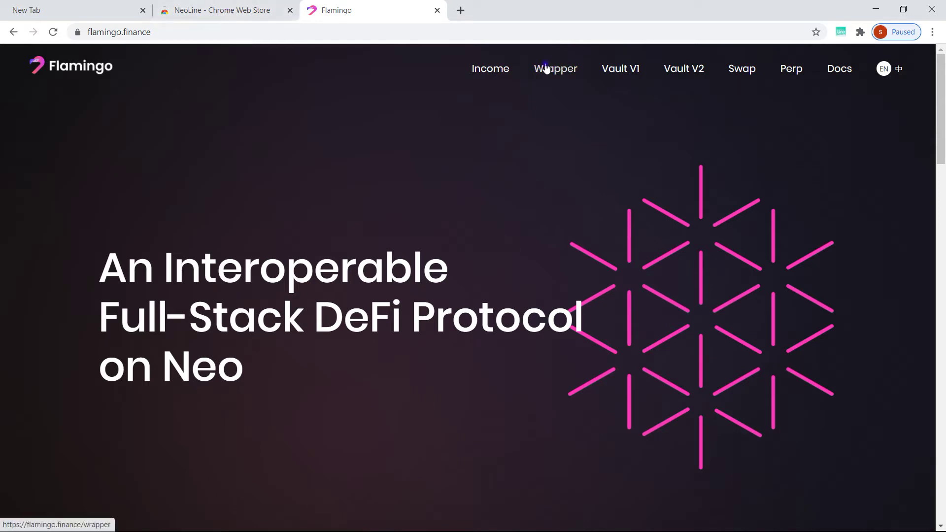
{"action": "left_click", "coordinate": [559, 73]}
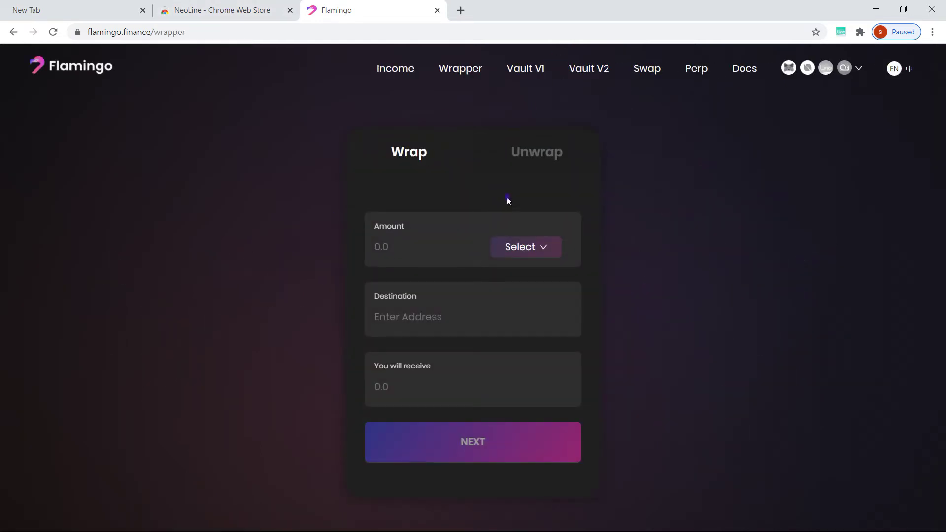
Step: Connect the NeoLine wallet to Flamingo, logging in with the wallet password and approving the site's connection request
{"action": "left_click", "coordinate": [859, 70]}
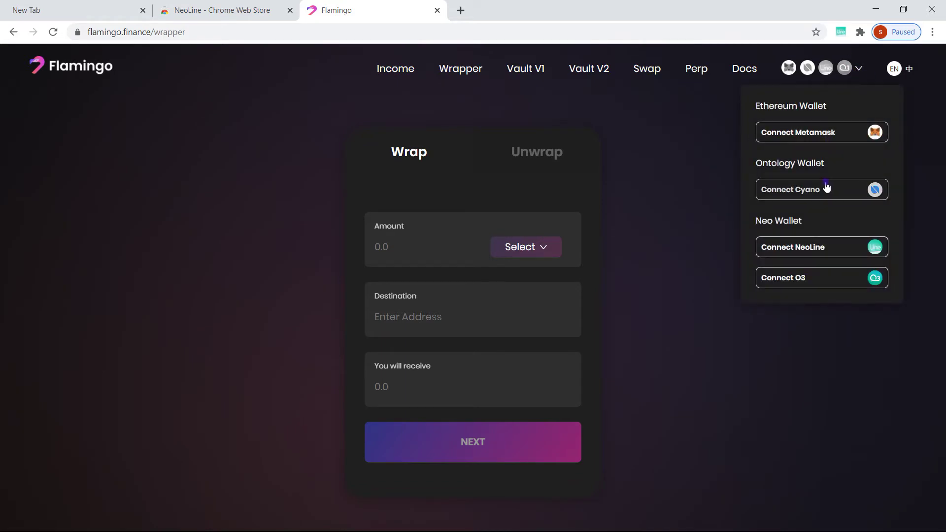
{"action": "left_click", "coordinate": [814, 256]}
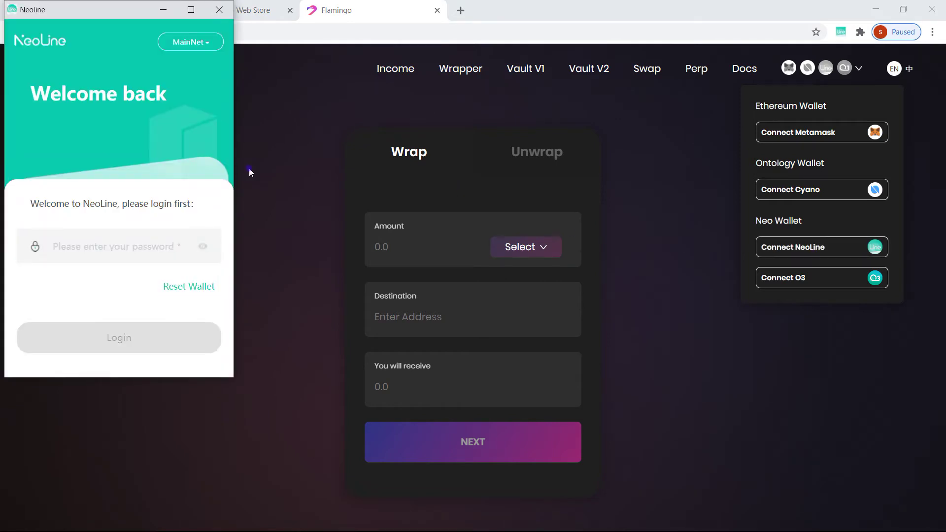
{"action": "left_click", "coordinate": [122, 242]}
{"action": "left_click", "coordinate": [122, 244]}
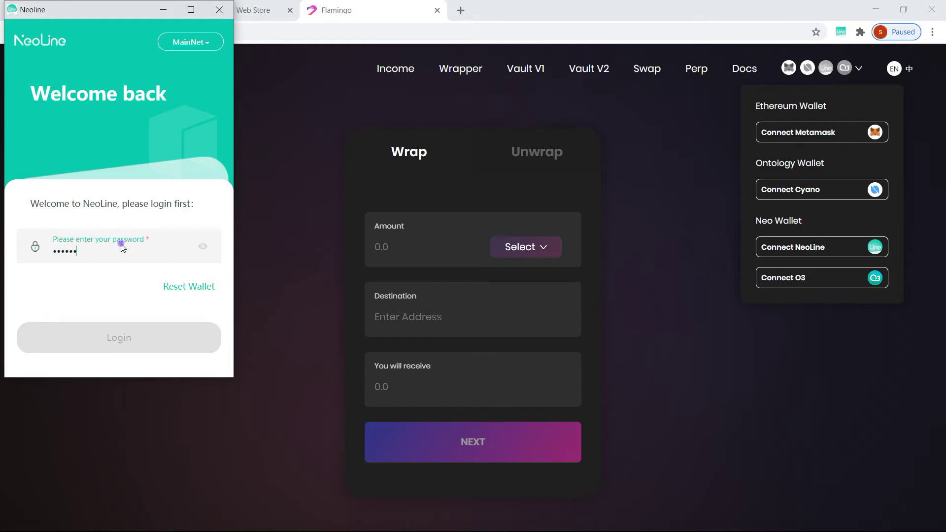
{"action": "type", "text": "••"}
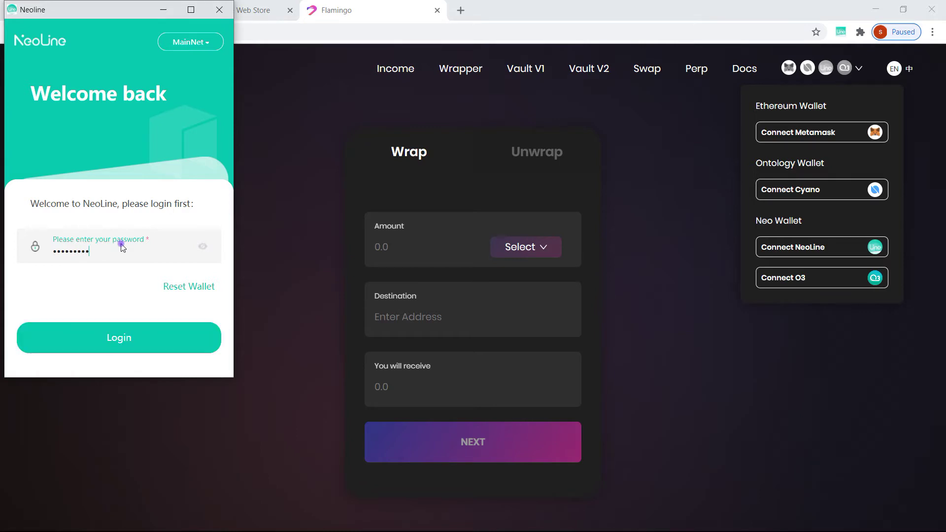
{"action": "left_click", "coordinate": [145, 335]}
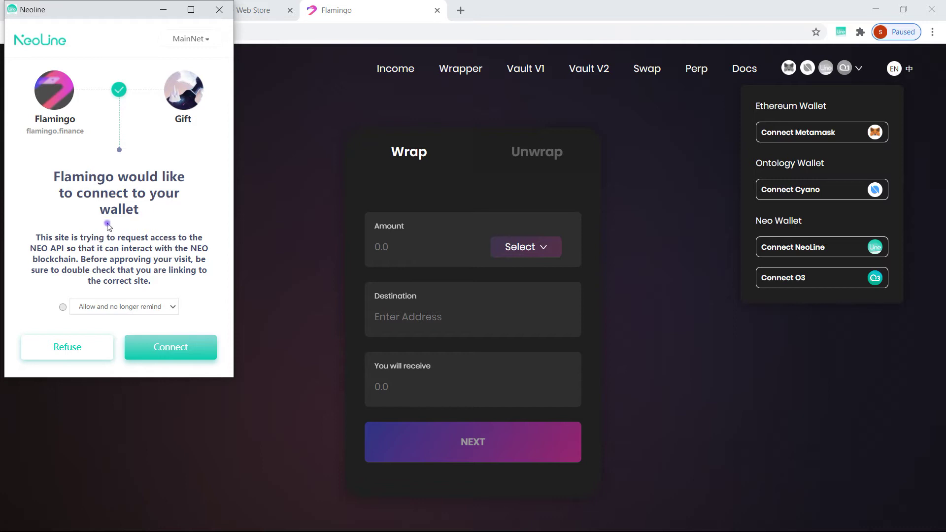
{"action": "left_click", "coordinate": [195, 348]}
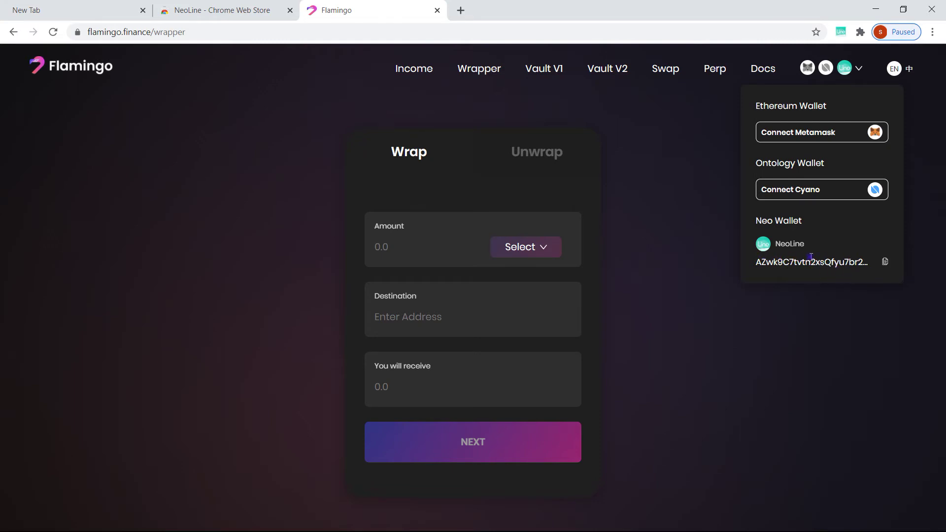
{"action": "left_click", "coordinate": [691, 232]}
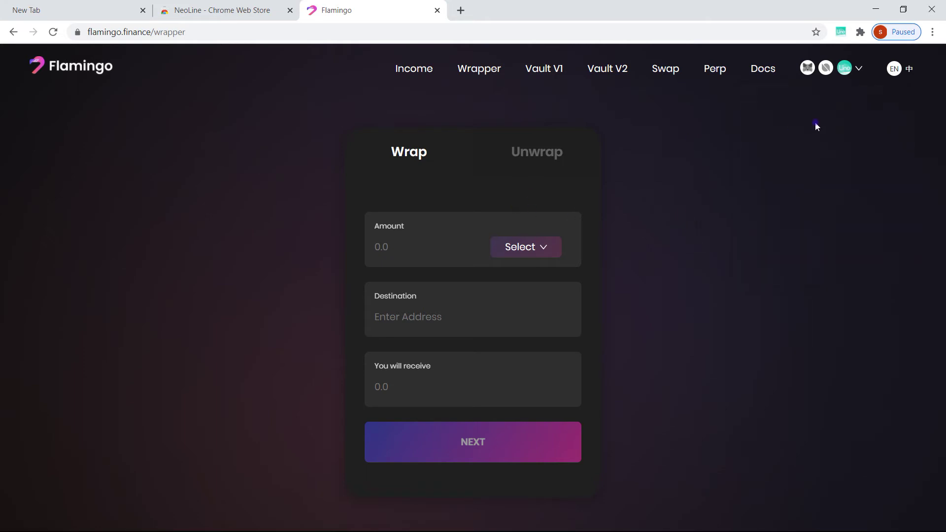
Step: Check the assets in the NeoLine extension and copy the wallet's receiving address
{"action": "left_click", "coordinate": [843, 32]}
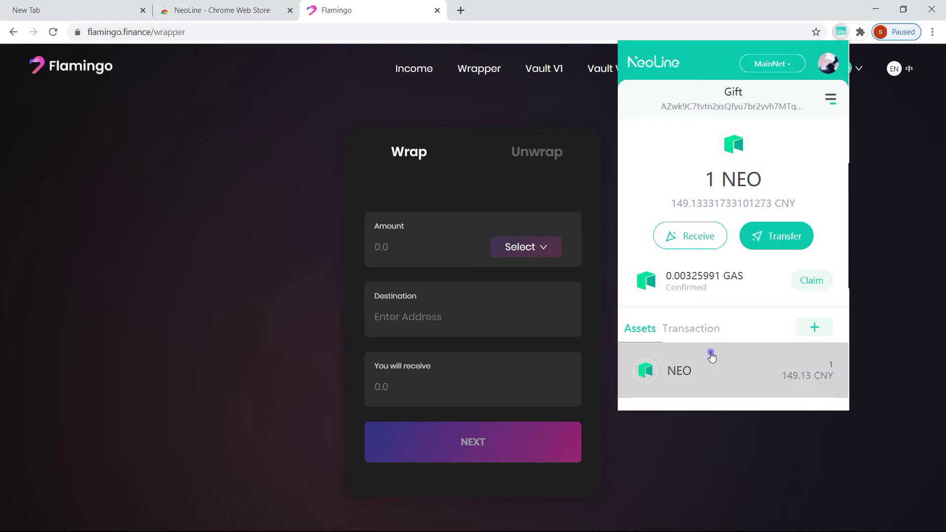
{"action": "scroll", "coordinate": [711, 356], "scroll_direction": "down", "scroll_amount": 2}
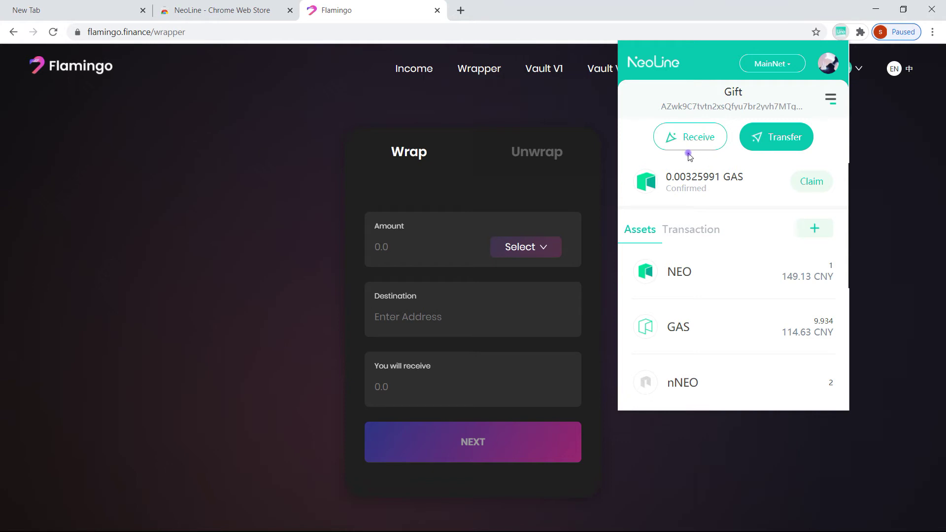
{"action": "left_click", "coordinate": [703, 141]}
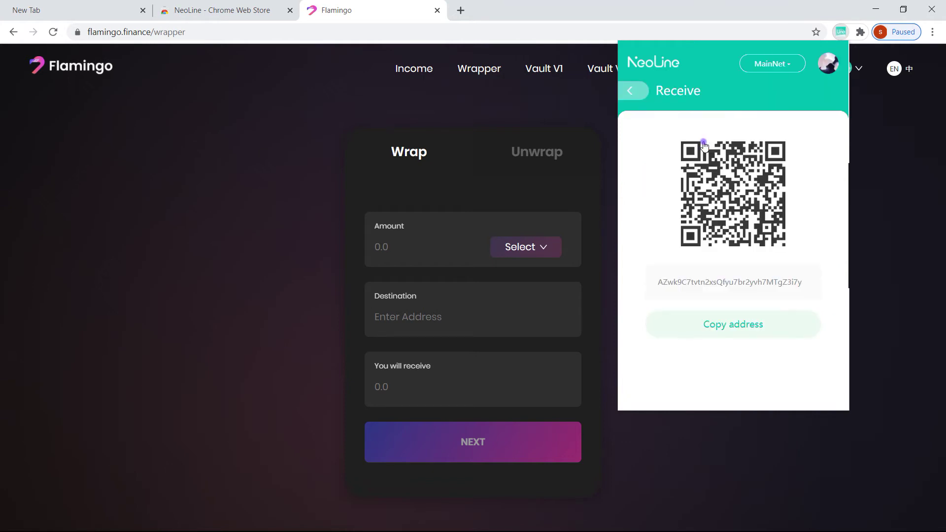
{"action": "left_click", "coordinate": [760, 324]}
Step: Switch to the Neon wallet and paste the copied NeoLine address as the recipient of a new NEO transfer
{"action": "key", "text": "super"}
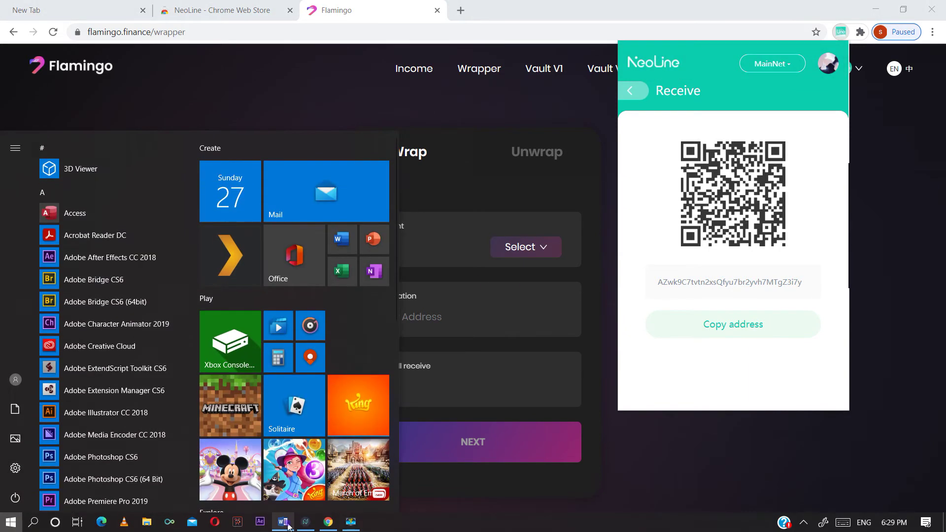
{"action": "left_click", "coordinate": [306, 525]}
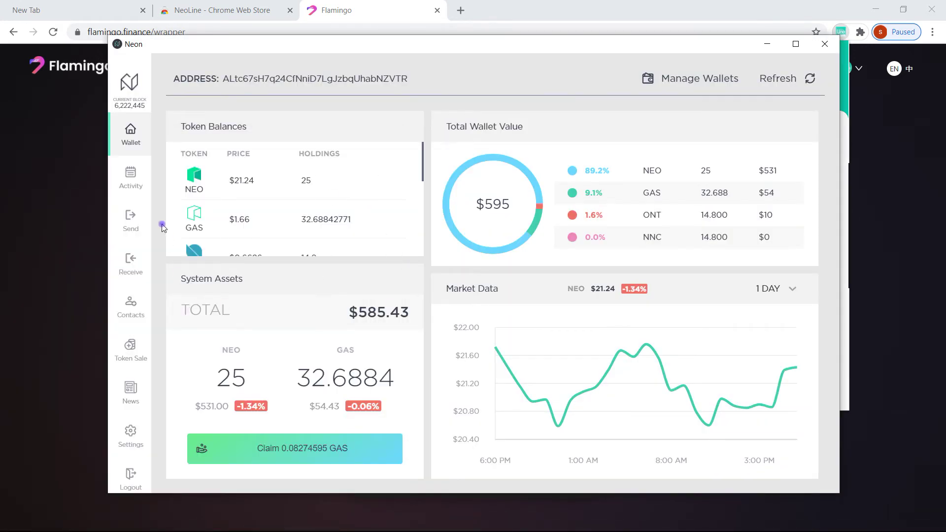
{"action": "left_click", "coordinate": [132, 221]}
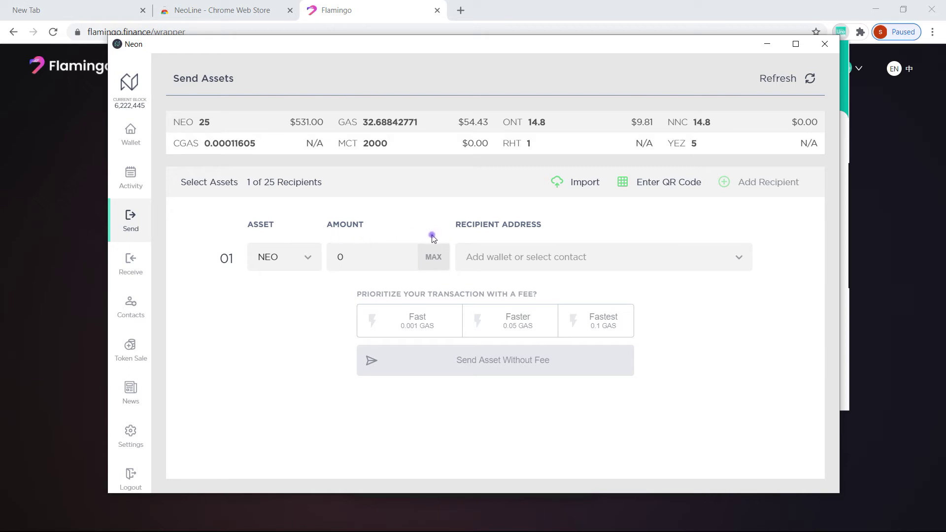
{"action": "left_click", "coordinate": [497, 256]}
{"action": "right_click", "coordinate": [498, 258]}
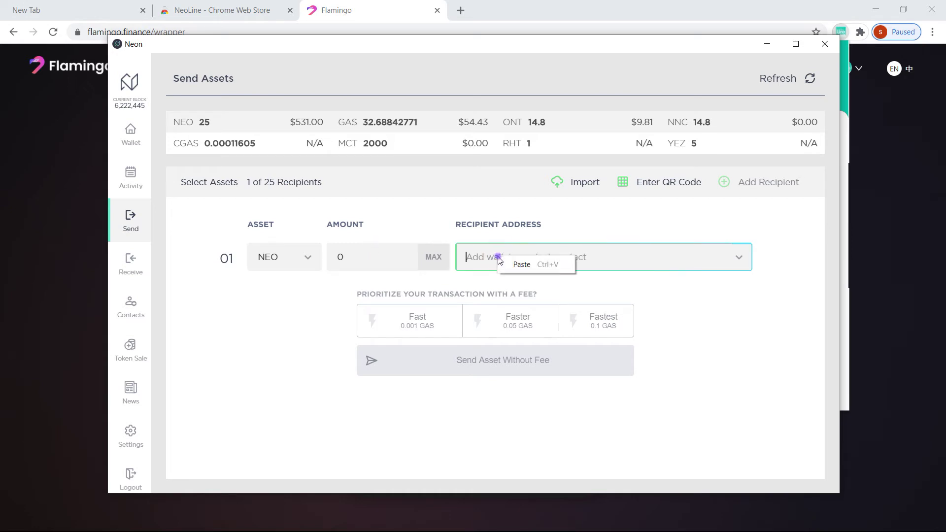
{"action": "left_click", "coordinate": [518, 265]}
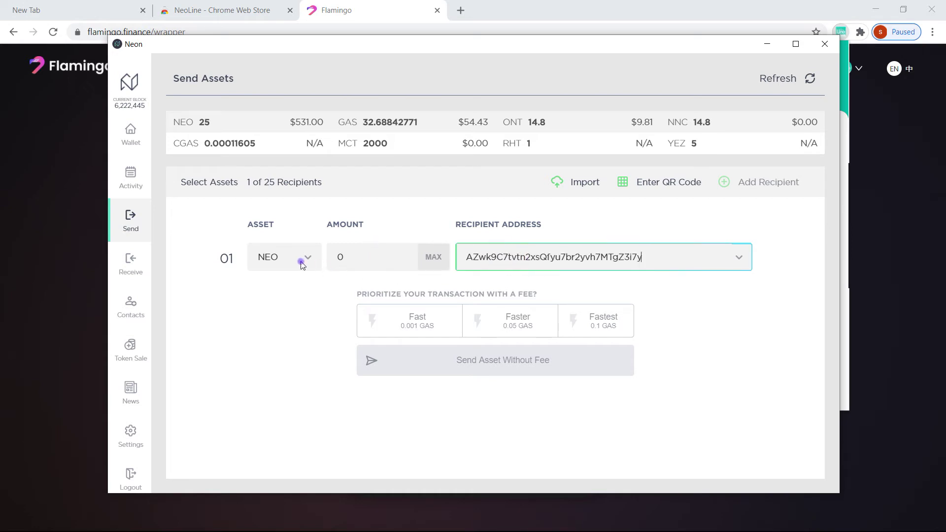
Step: Set the transfer amount to 10 NEO, choose the Faster 0.05 GAS priority fee, and confirm sending
{"action": "left_click", "coordinate": [360, 256]}
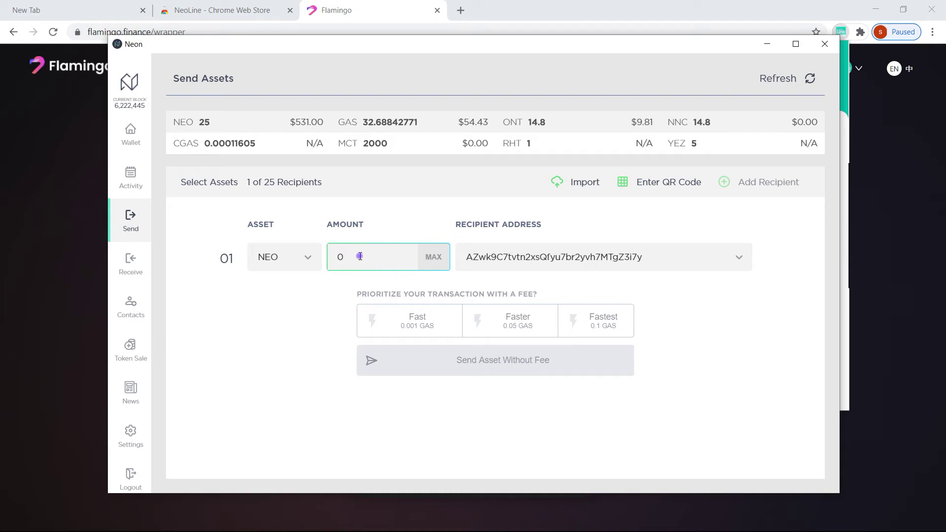
{"action": "type", "text": "9"}
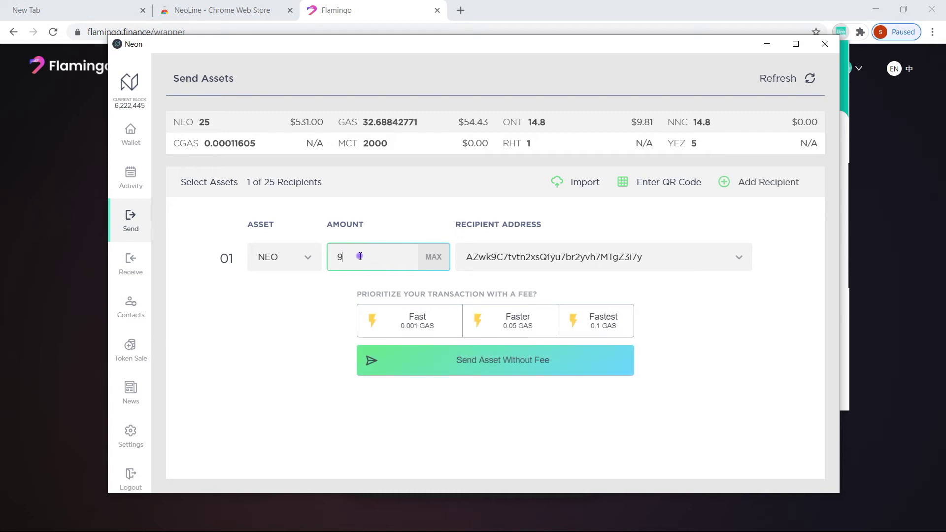
{"action": "key", "text": "BackSpace"}
{"action": "type", "text": "10"}
{"action": "left_click", "coordinate": [525, 321]}
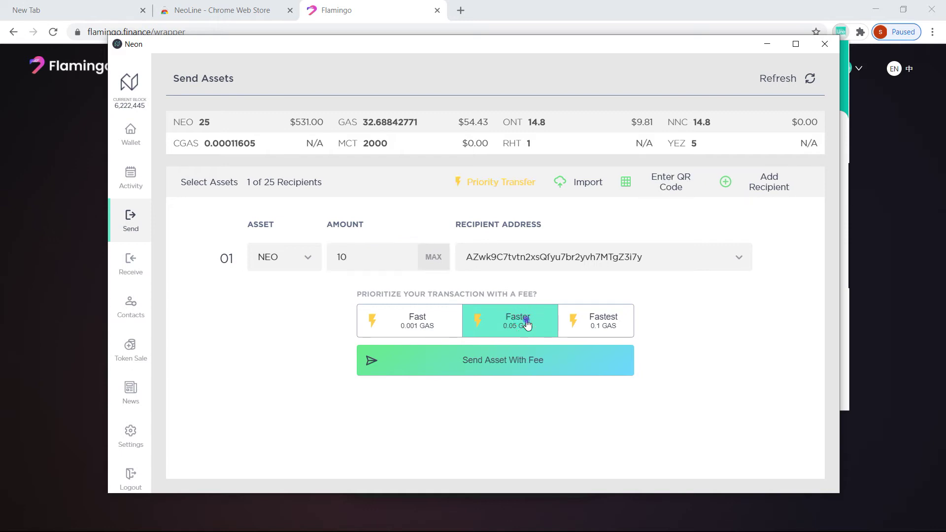
{"action": "left_click", "coordinate": [534, 353]}
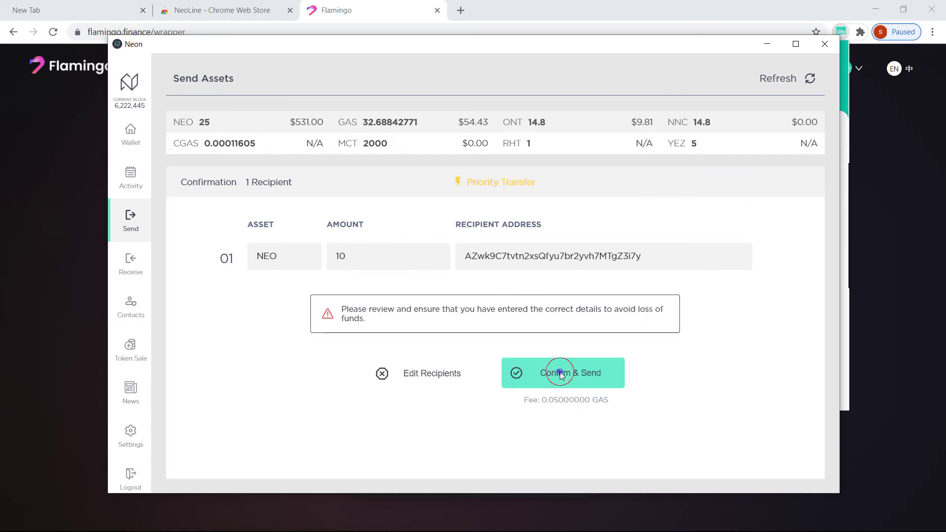
{"action": "left_click", "coordinate": [561, 374]}
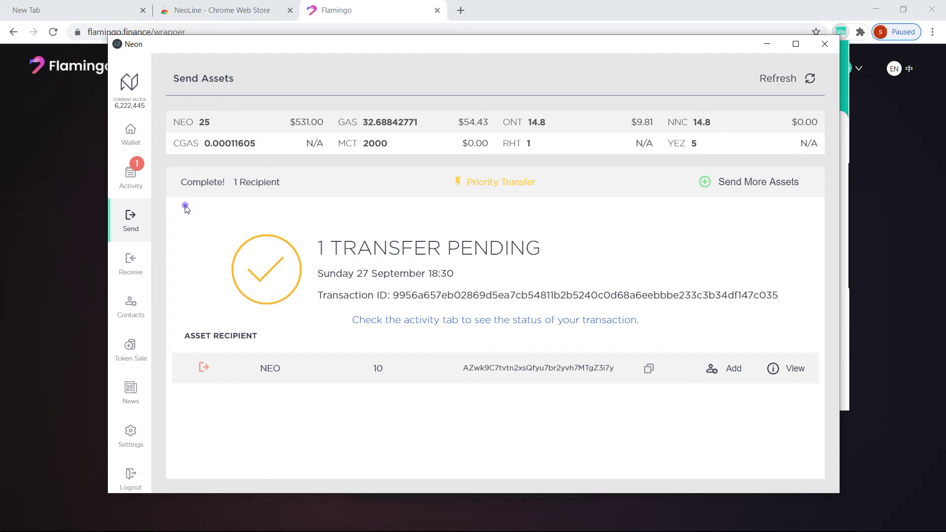
Step: Return to Flamingo in the browser and check the NEO, GAS and nNEO balances in the NeoLine wallet
{"action": "left_click", "coordinate": [768, 44]}
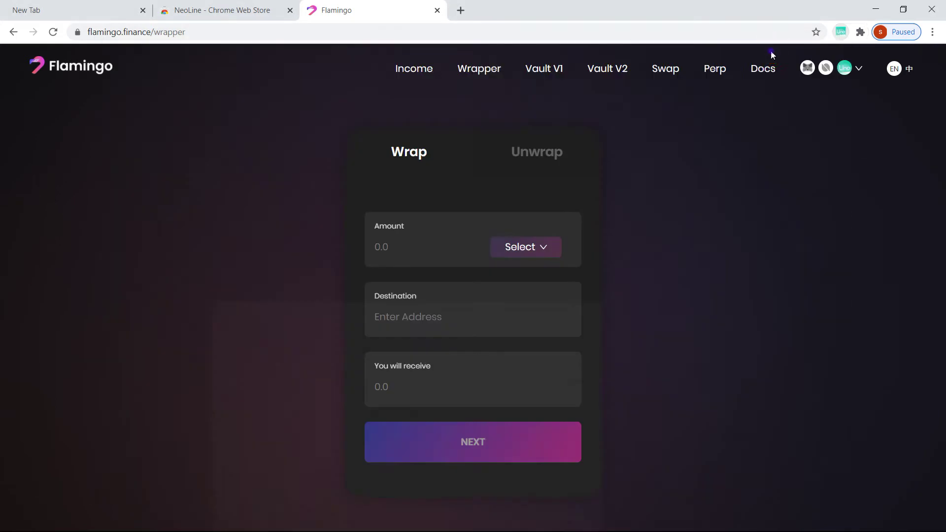
{"action": "left_click", "coordinate": [846, 30]}
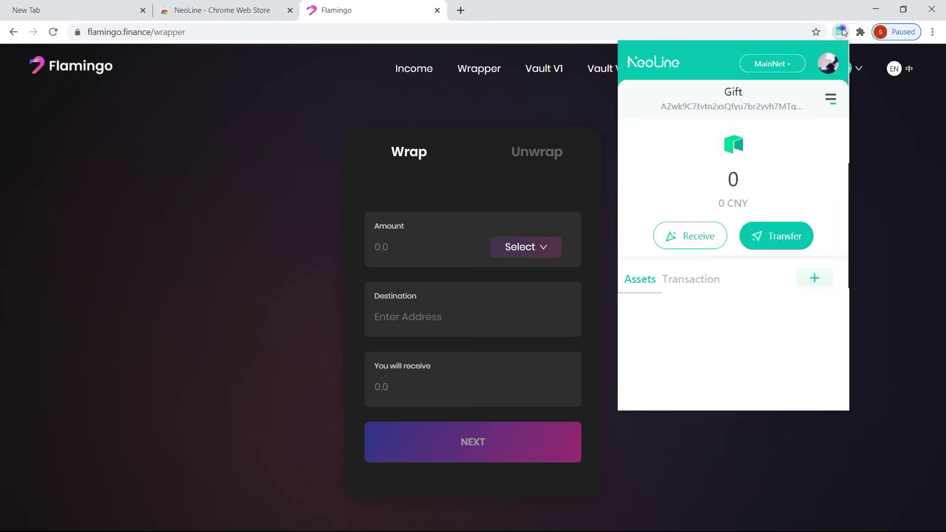
{"action": "scroll", "coordinate": [703, 321], "scroll_direction": "down", "scroll_amount": 1}
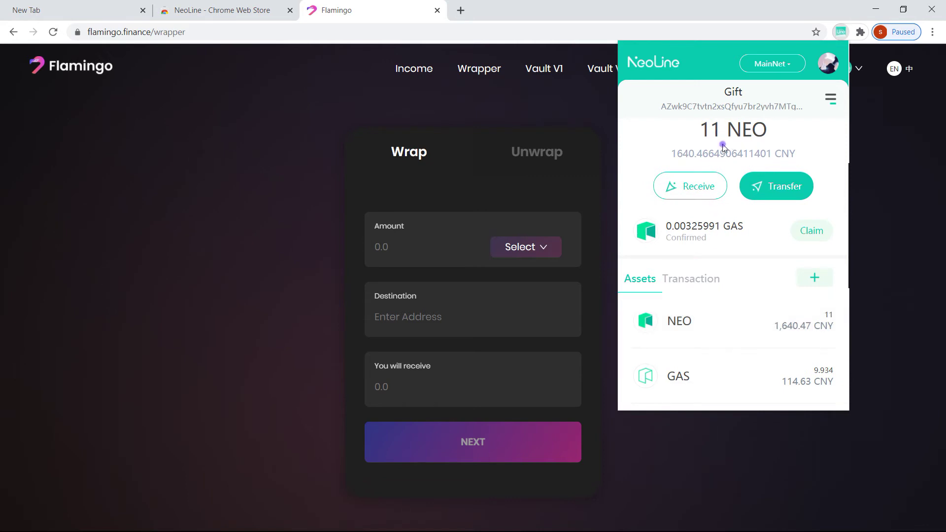
{"action": "scroll", "coordinate": [725, 148], "scroll_direction": "up", "scroll_amount": 1}
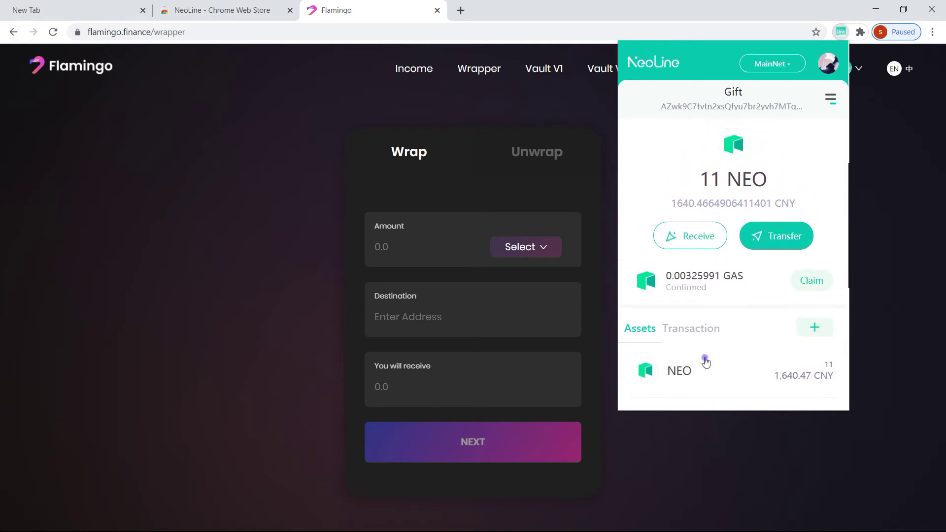
{"action": "scroll", "coordinate": [710, 345], "scroll_direction": "down", "scroll_amount": 2}
{"action": "scroll", "coordinate": [725, 276], "scroll_direction": "up", "scroll_amount": 1}
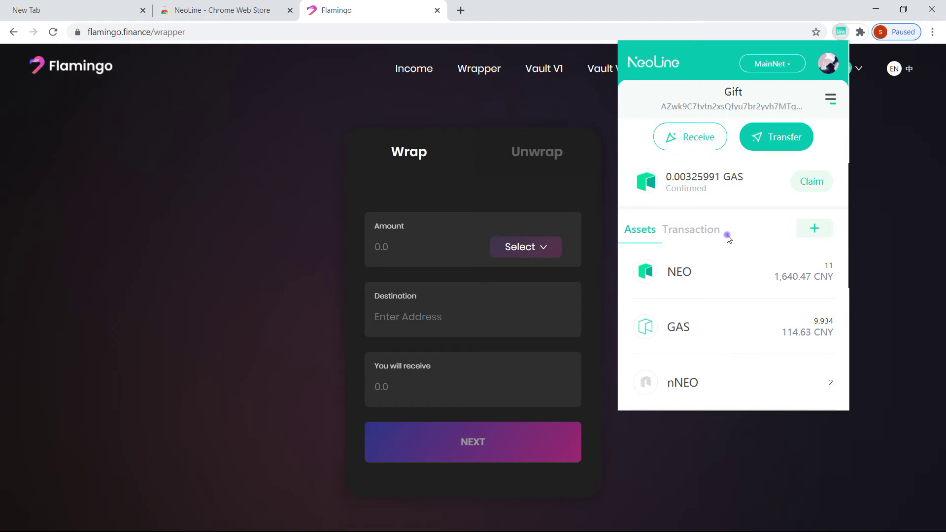
{"action": "scroll", "coordinate": [729, 236], "scroll_direction": "up", "scroll_amount": 1}
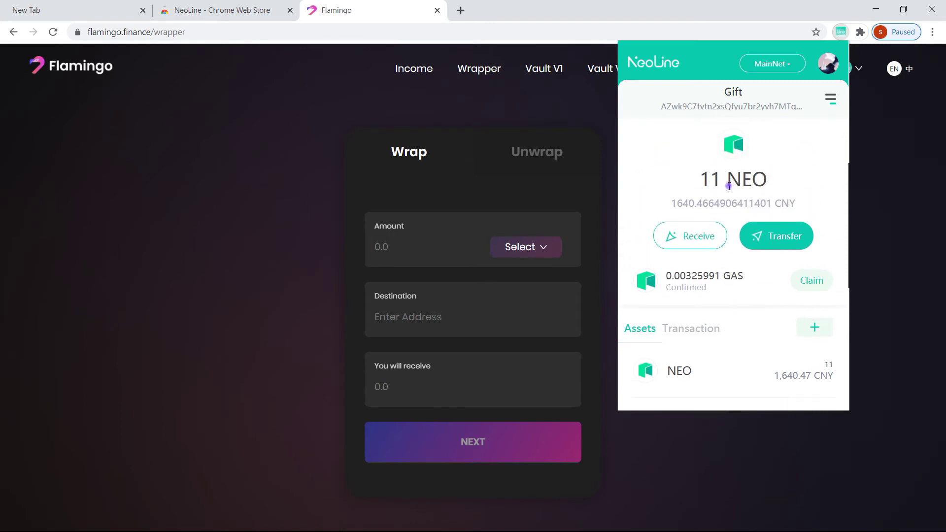
{"action": "left_click", "coordinate": [842, 32]}
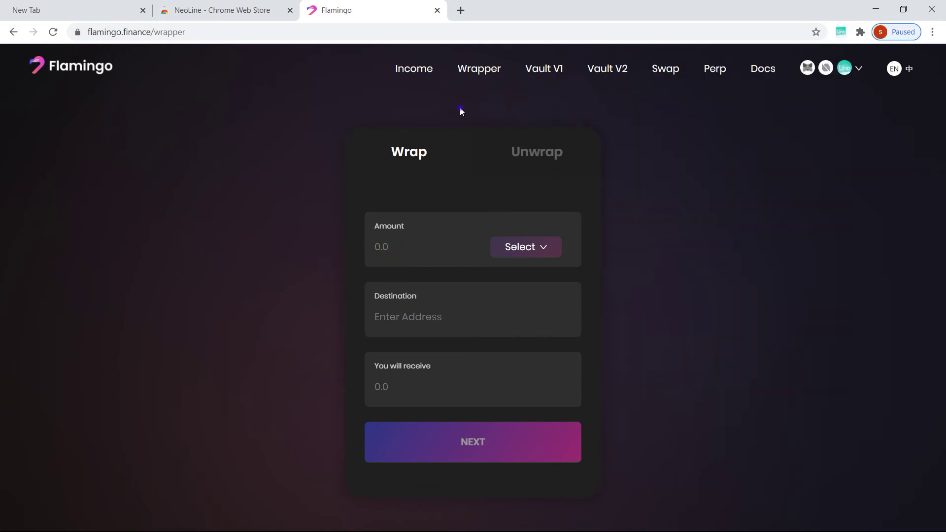
Step: Fill in the Wrap form on the Wrapper page with an amount of 10 and NEO as the token
{"action": "left_click", "coordinate": [479, 78]}
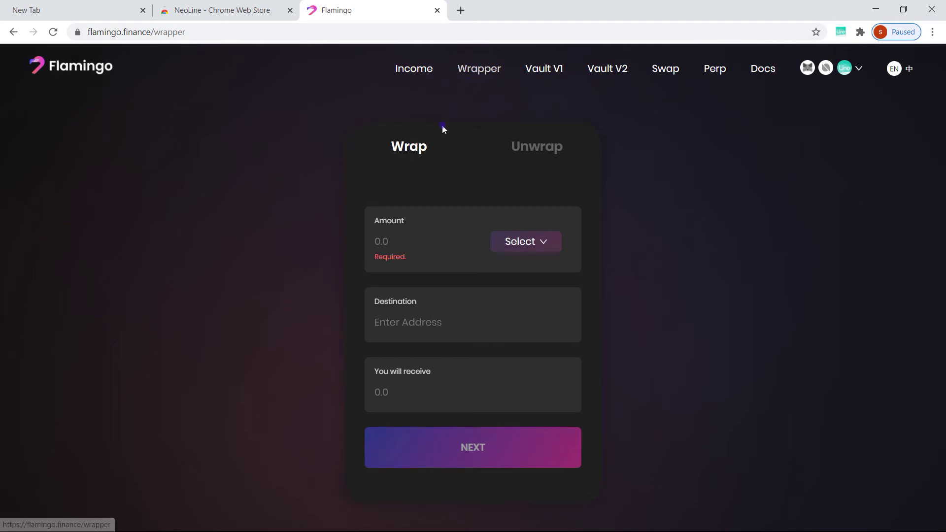
{"action": "left_click", "coordinate": [393, 245]}
{"action": "type", "text": "10"}
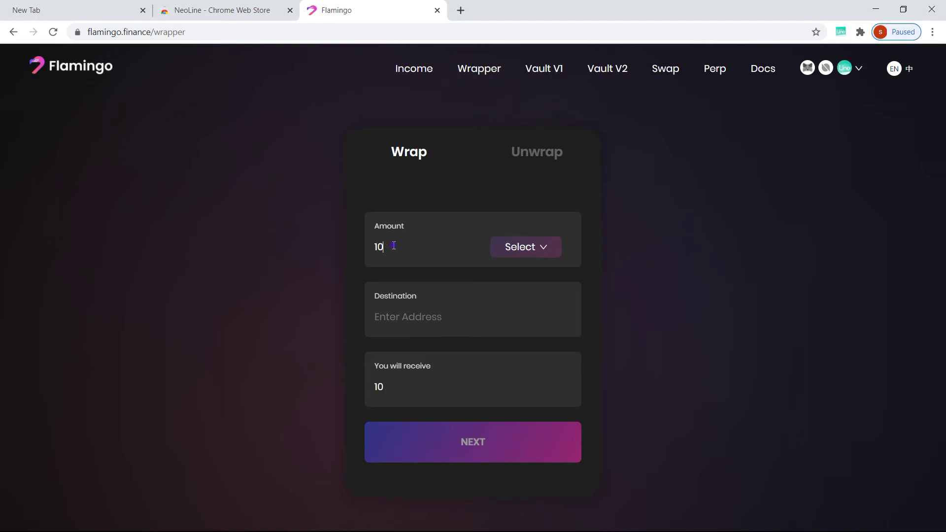
{"action": "left_click", "coordinate": [536, 255]}
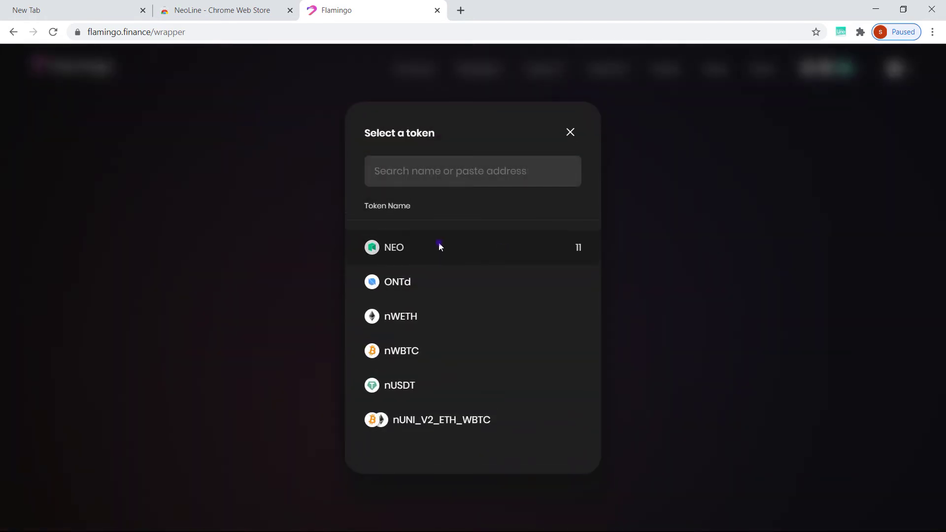
{"action": "left_click", "coordinate": [414, 246]}
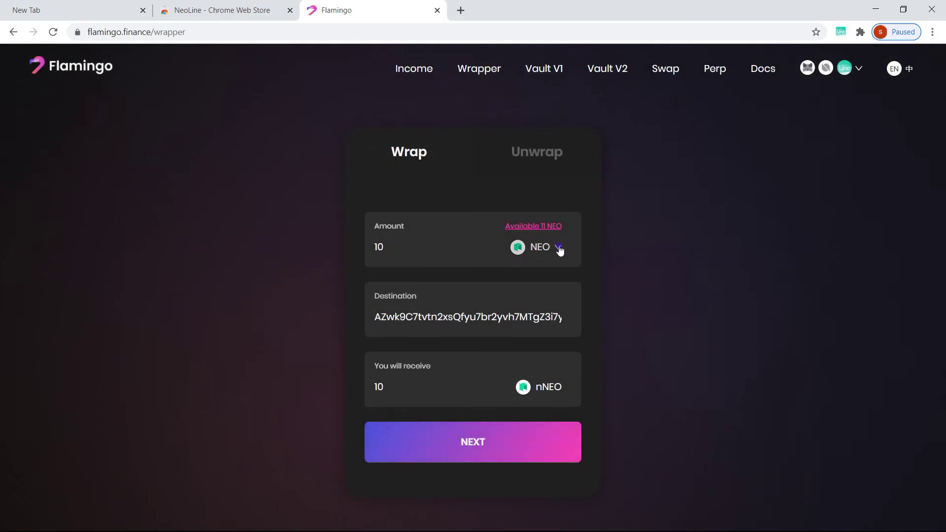
{"action": "left_click", "coordinate": [557, 249]}
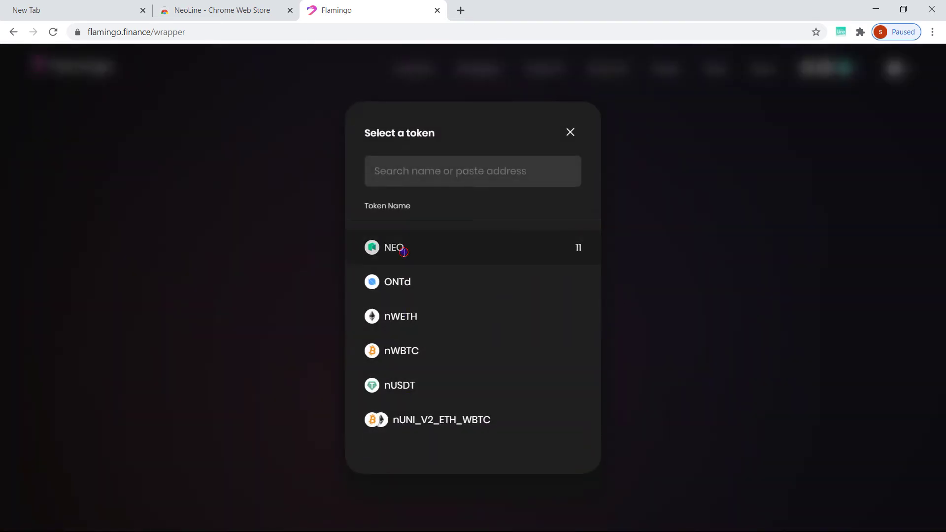
{"action": "left_click", "coordinate": [404, 253]}
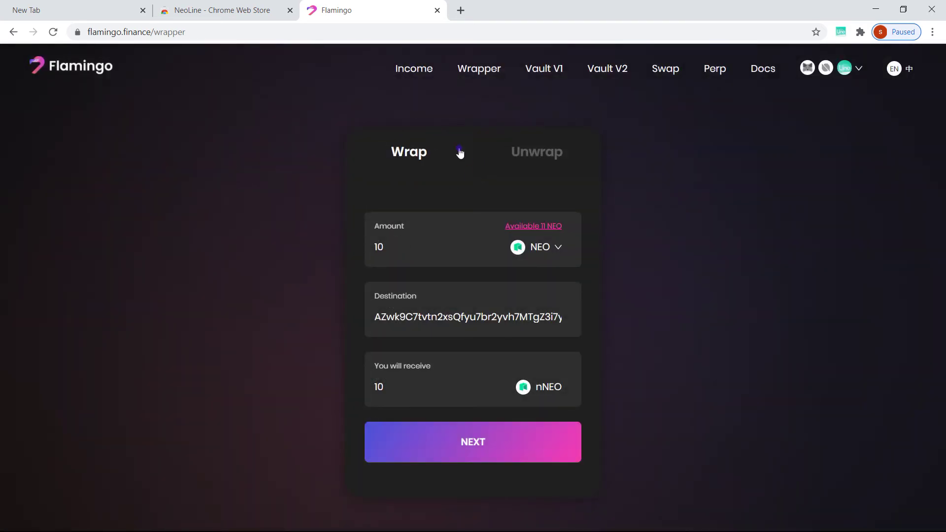
Step: Compare the wrap destination address with the address of the connected NeoLine wallet
{"action": "left_click", "coordinate": [423, 319]}
{"action": "left_click", "coordinate": [858, 69]}
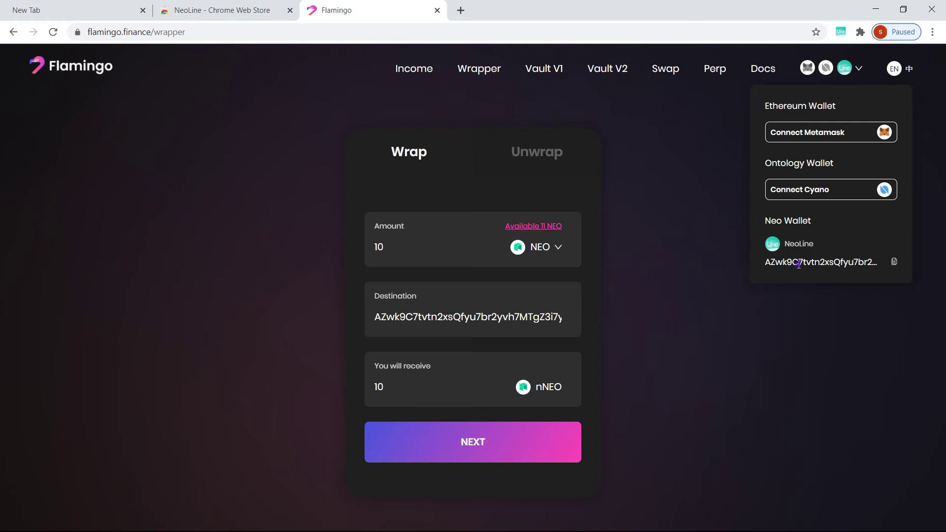
{"action": "left_click", "coordinate": [676, 312]}
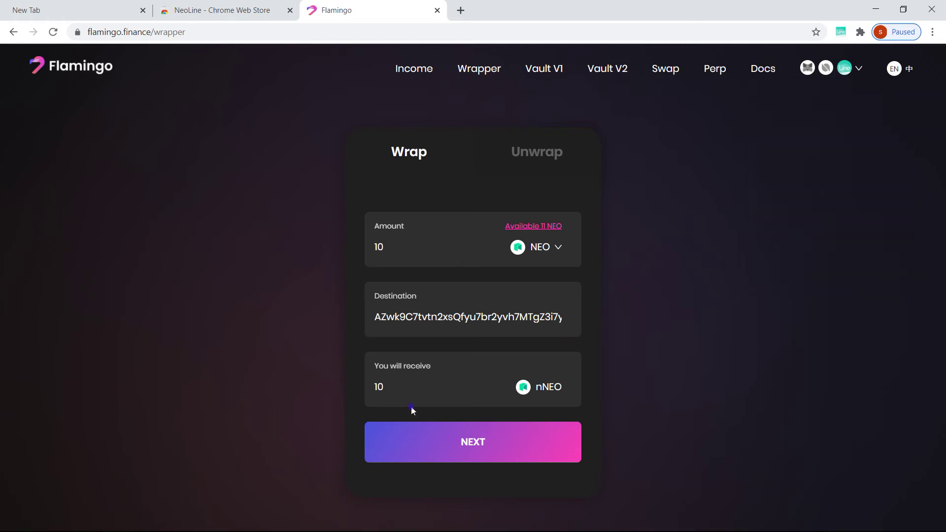
Step: Submit the wrapping of 10 NEO to nNEO, approve it in NeoLine, and dismiss the transaction notice
{"action": "left_click", "coordinate": [440, 453]}
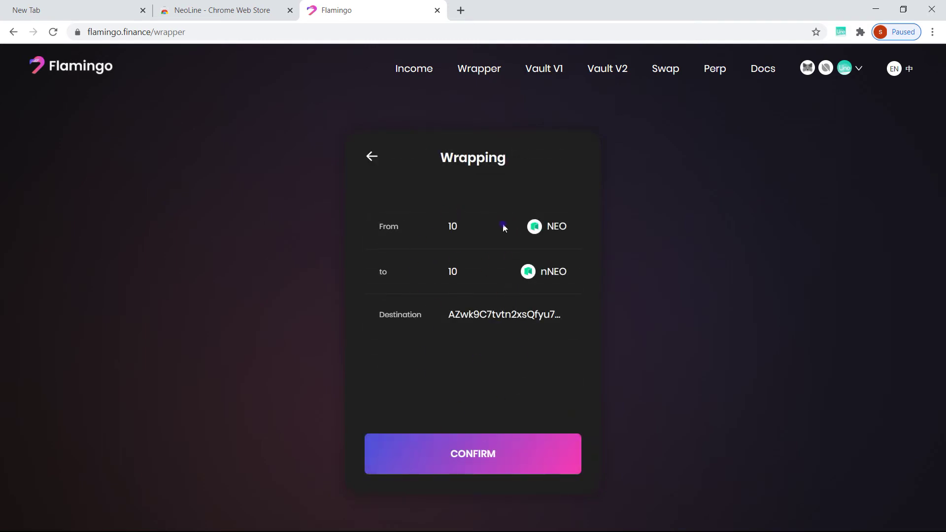
{"action": "left_click", "coordinate": [453, 462]}
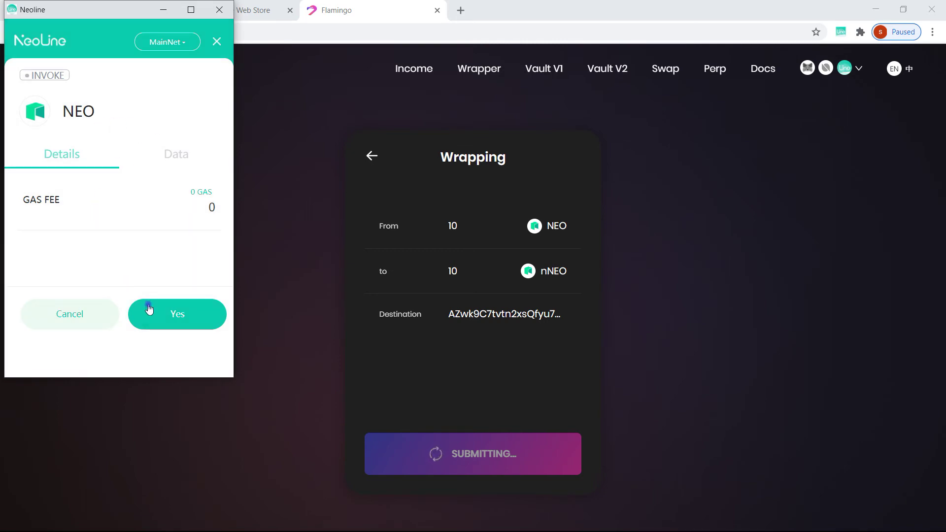
{"action": "left_click", "coordinate": [164, 314]}
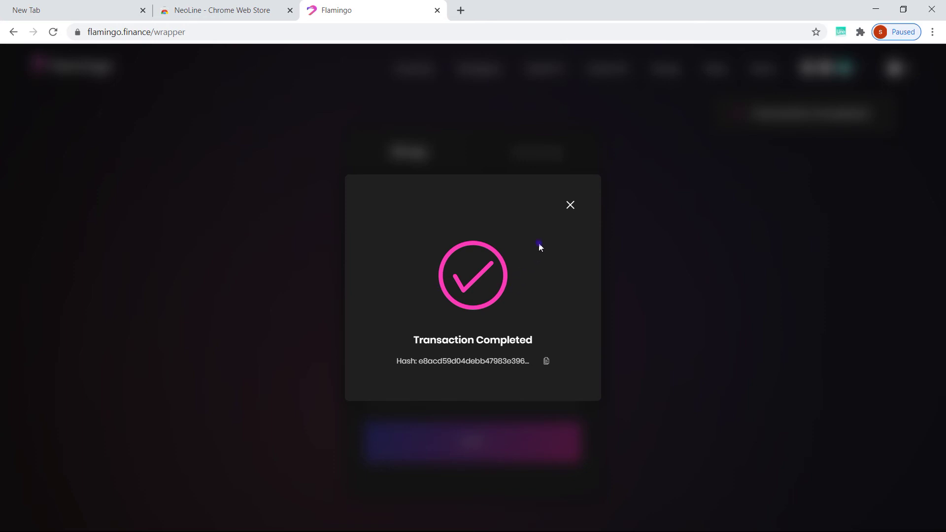
{"action": "left_click", "coordinate": [570, 205]}
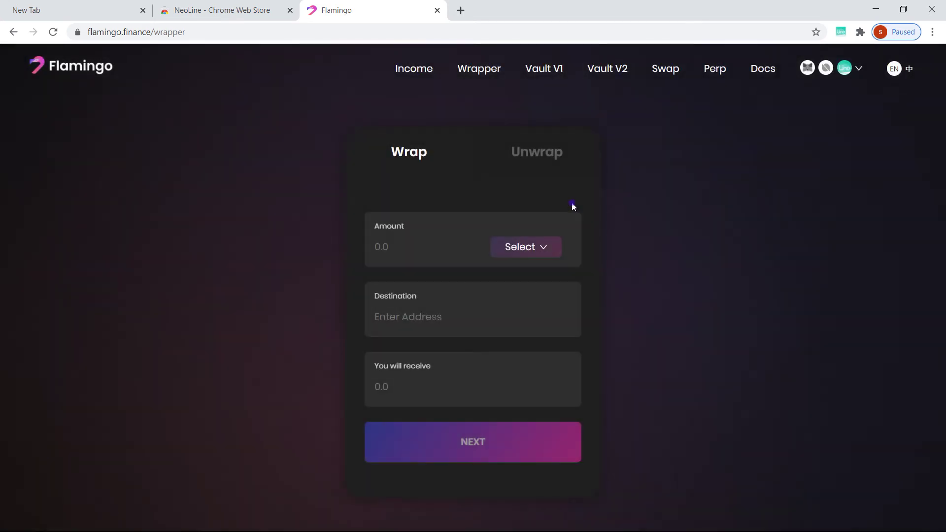
Step: Check the NEO and nNEO balances in the NeoLine wallet after the wrap
{"action": "left_click", "coordinate": [859, 70]}
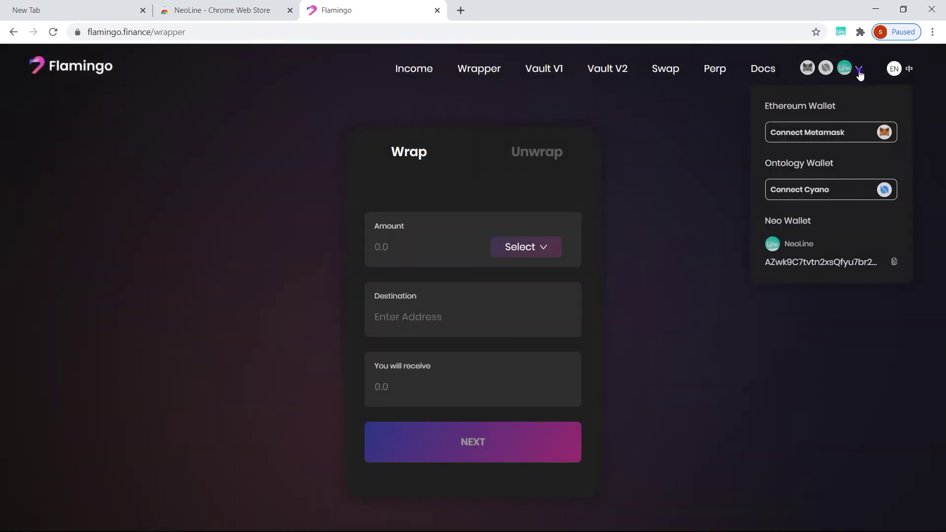
{"action": "left_click", "coordinate": [841, 32]}
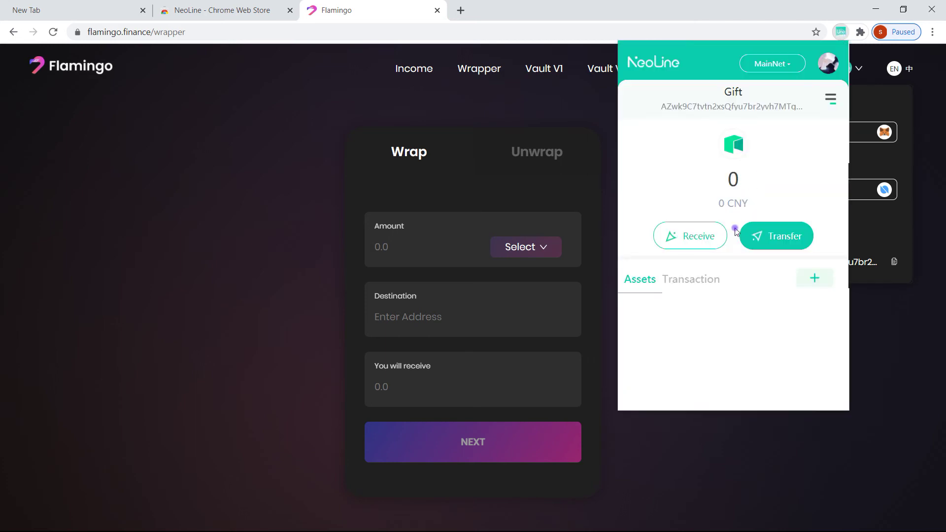
{"action": "scroll", "coordinate": [728, 352], "scroll_direction": "down", "scroll_amount": 2}
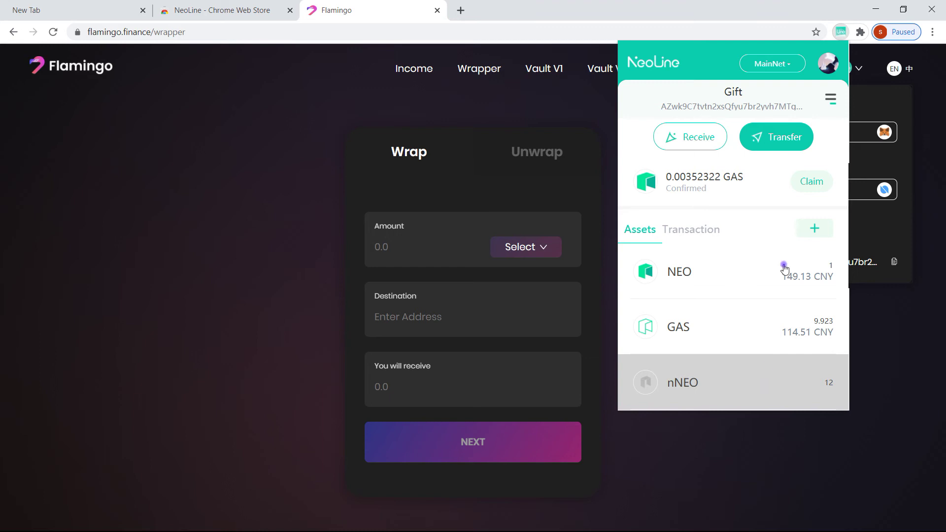
{"action": "left_click", "coordinate": [840, 35]}
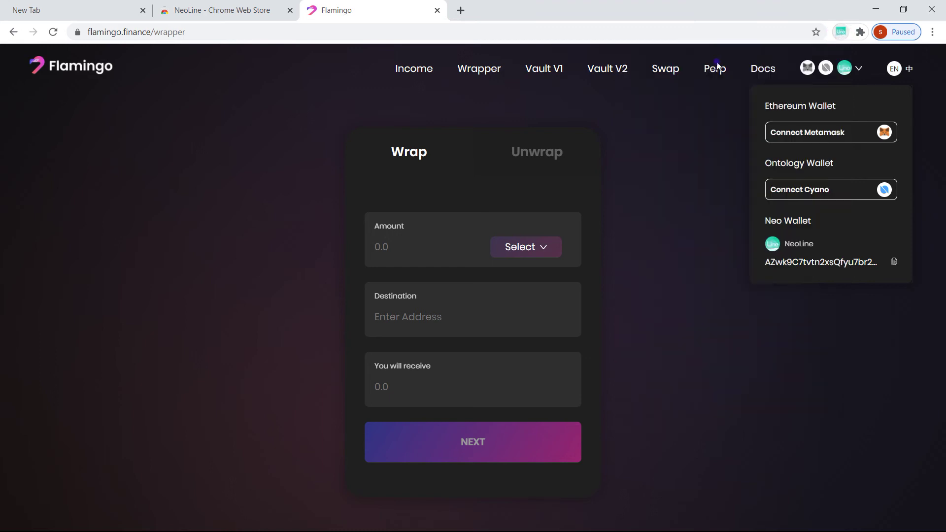
Step: Open Flamingo's staking vault and review its dashboard and staking table
{"action": "left_click", "coordinate": [594, 72]}
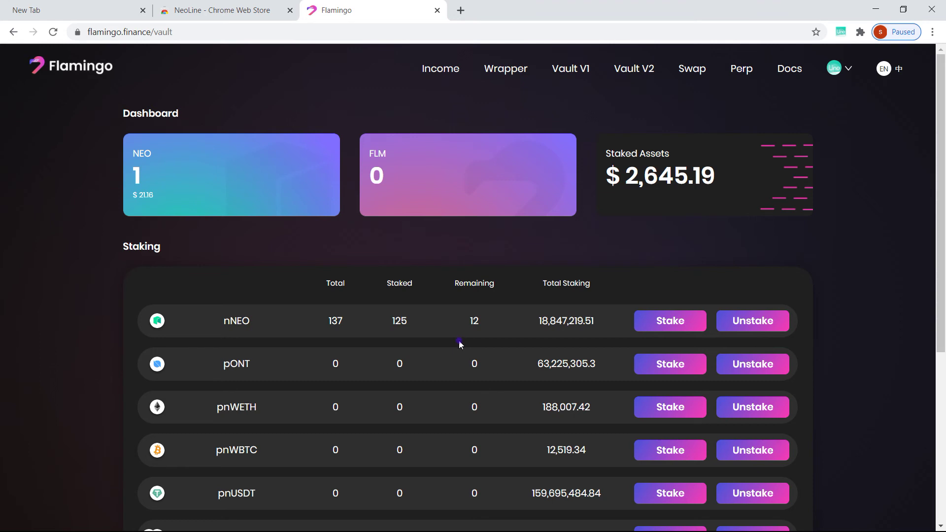
{"action": "scroll", "coordinate": [466, 383], "scroll_direction": "down", "scroll_amount": 2}
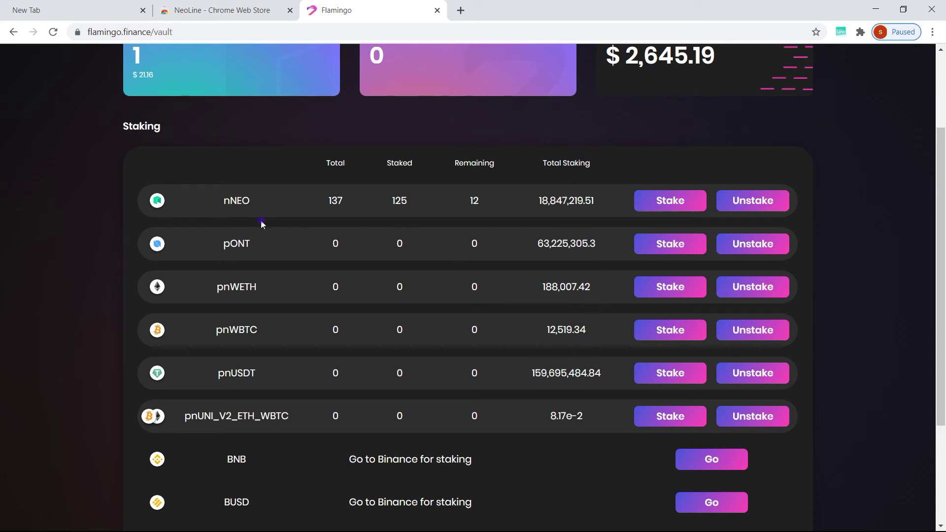
{"action": "scroll", "coordinate": [294, 219], "scroll_direction": "up", "scroll_amount": 2}
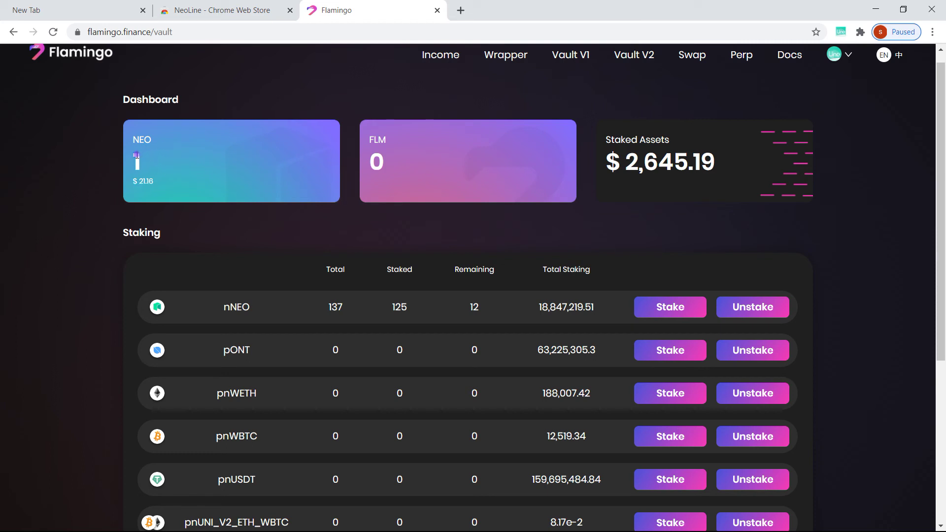
Step: Compare the vault's NEO and nNEO figures with the assets listed in the NeoLine wallet
{"action": "left_click", "coordinate": [839, 32]}
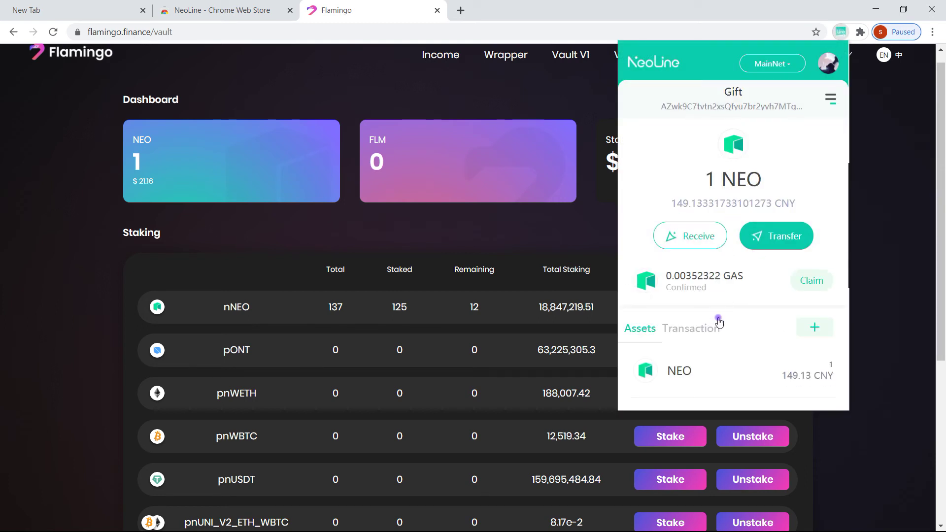
{"action": "scroll", "coordinate": [719, 320], "scroll_direction": "down", "scroll_amount": 2}
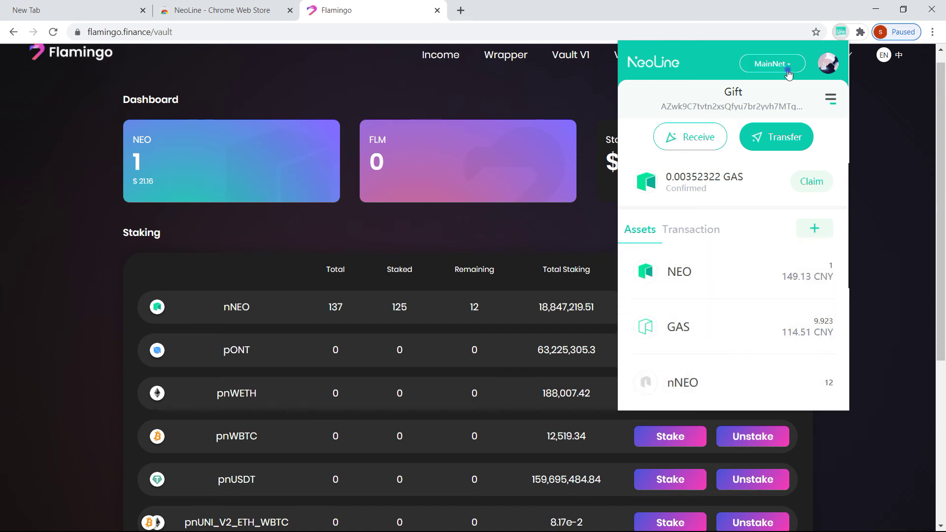
{"action": "left_click", "coordinate": [836, 34]}
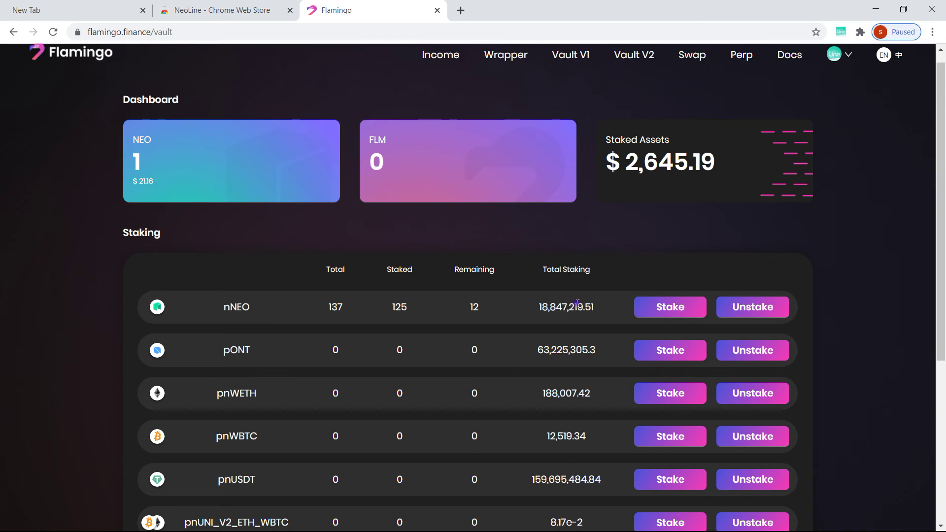
Step: Stake 10 nNEO in the vault, approve the deposit in NeoLine, and dismiss the transaction notice
{"action": "scroll", "coordinate": [572, 380], "scroll_direction": "down", "scroll_amount": 3}
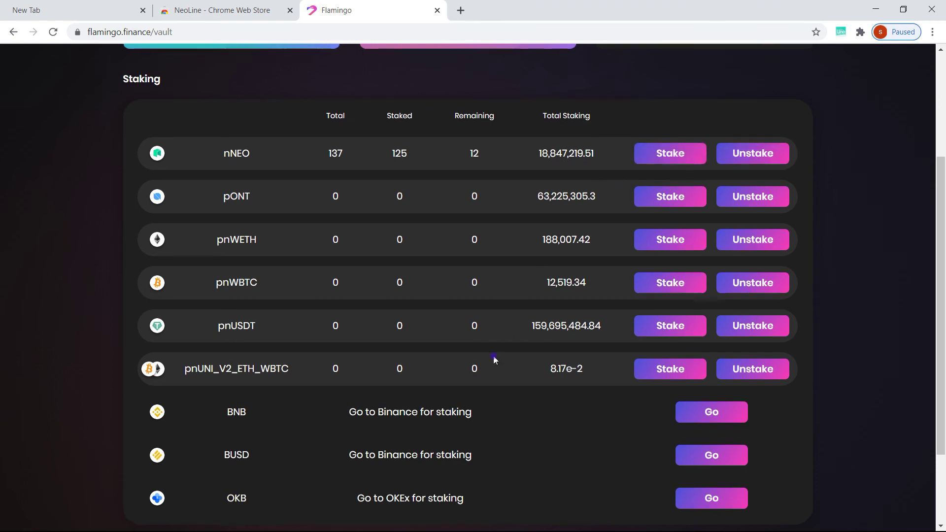
{"action": "scroll", "coordinate": [495, 359], "scroll_direction": "down", "scroll_amount": 2}
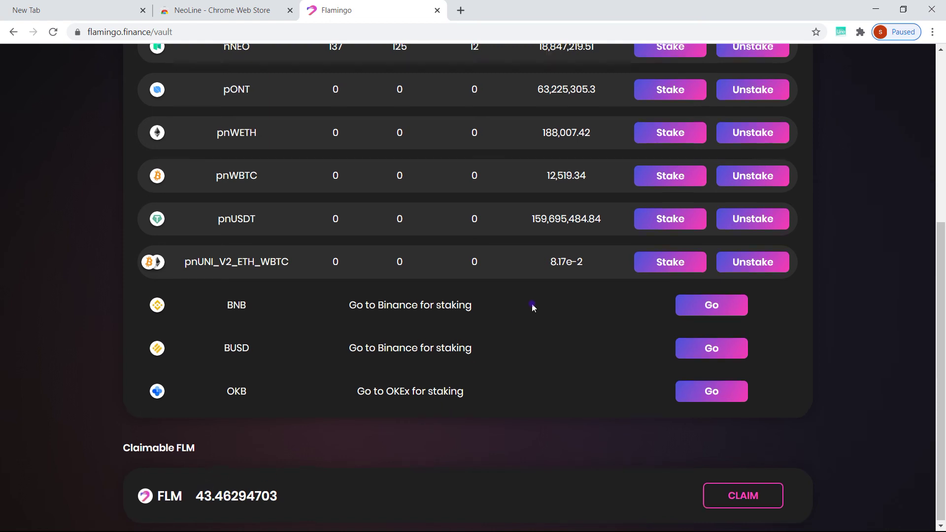
{"action": "scroll", "coordinate": [532, 306], "scroll_direction": "up", "scroll_amount": 4}
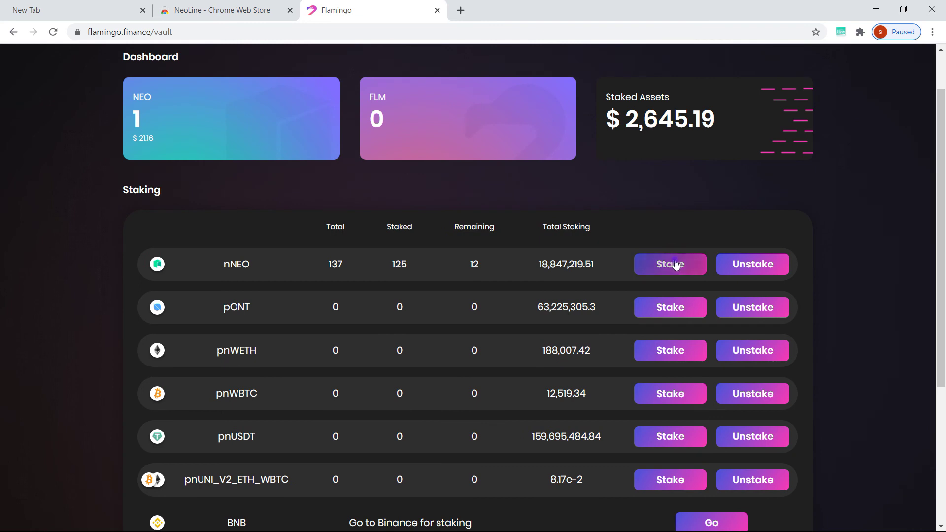
{"action": "left_click", "coordinate": [675, 262]}
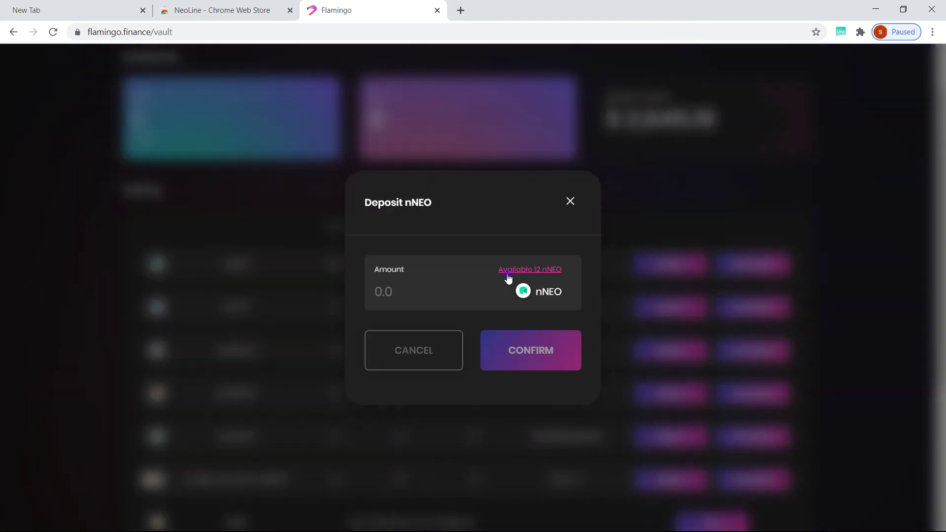
{"action": "left_click", "coordinate": [387, 293]}
{"action": "type", "text": "10"}
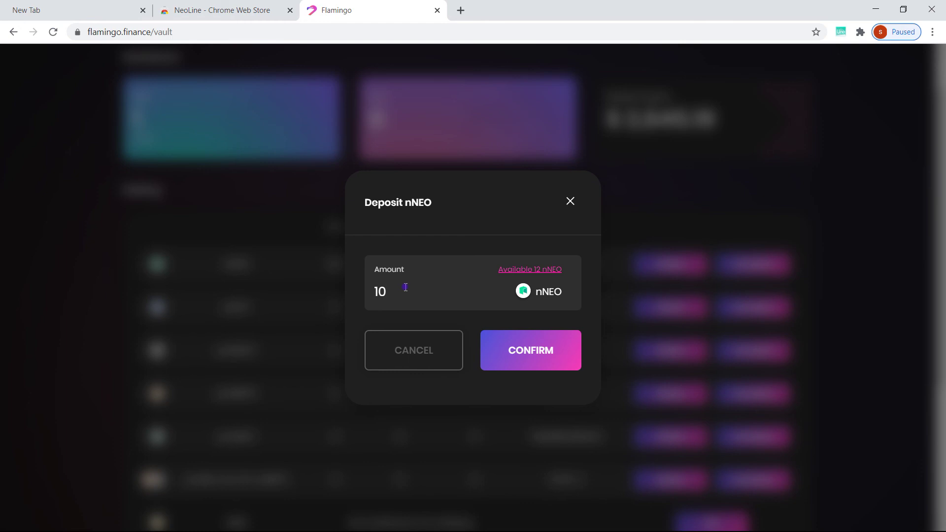
{"action": "left_click", "coordinate": [510, 347]}
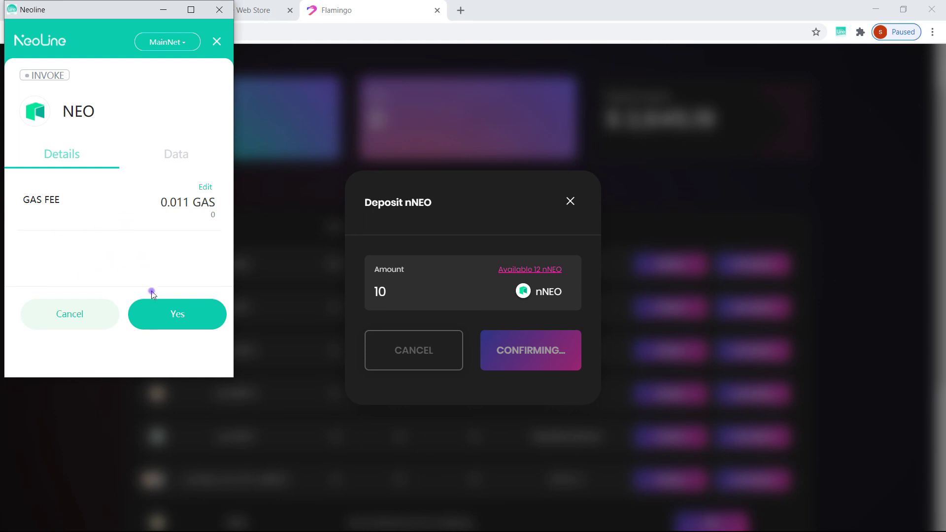
{"action": "left_click", "coordinate": [174, 317]}
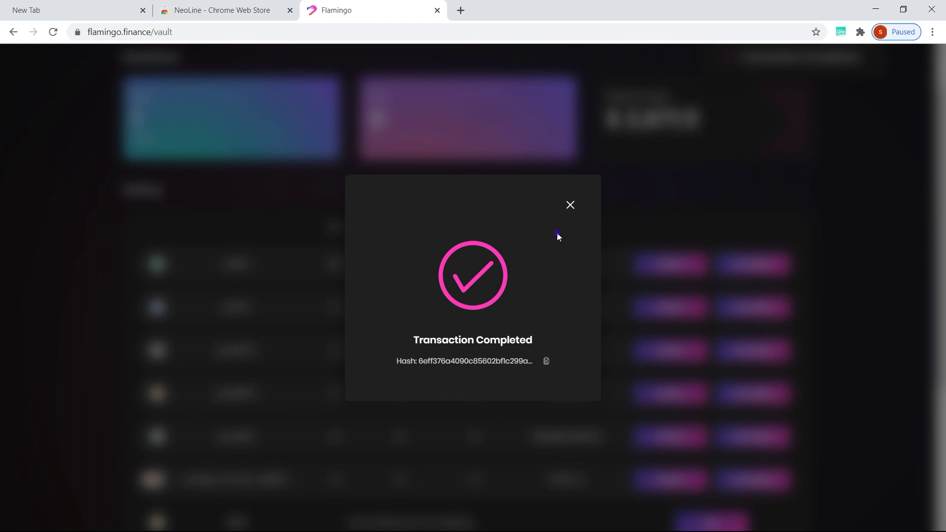
{"action": "left_click", "coordinate": [570, 206]}
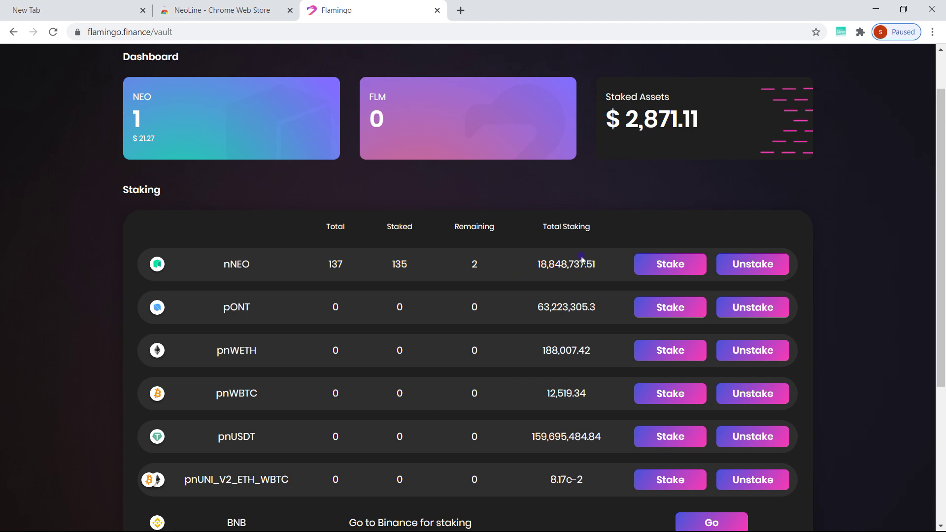
Step: Examine the updated nNEO staking figures, the staked assets value and the Claimable FLM section
{"action": "scroll", "coordinate": [582, 265], "scroll_direction": "down", "scroll_amount": 4}
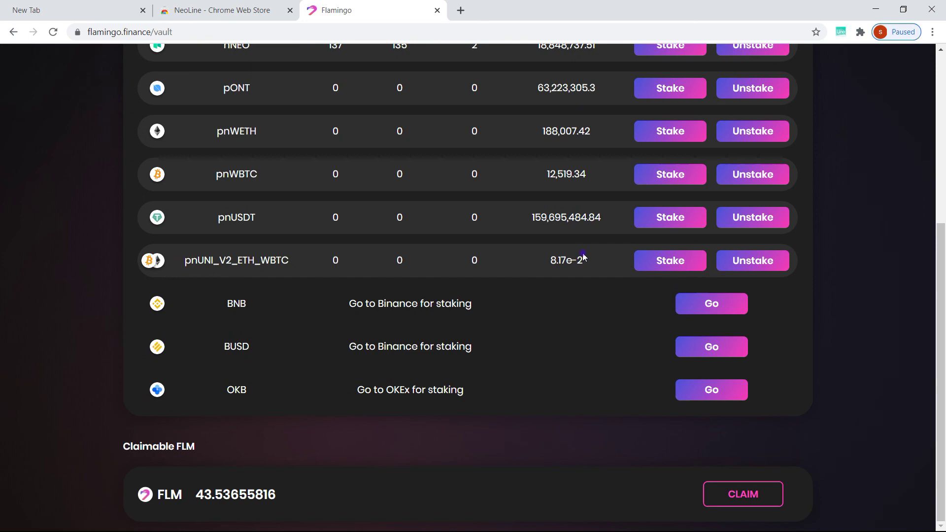
{"action": "scroll", "coordinate": [584, 256], "scroll_direction": "up", "scroll_amount": 5}
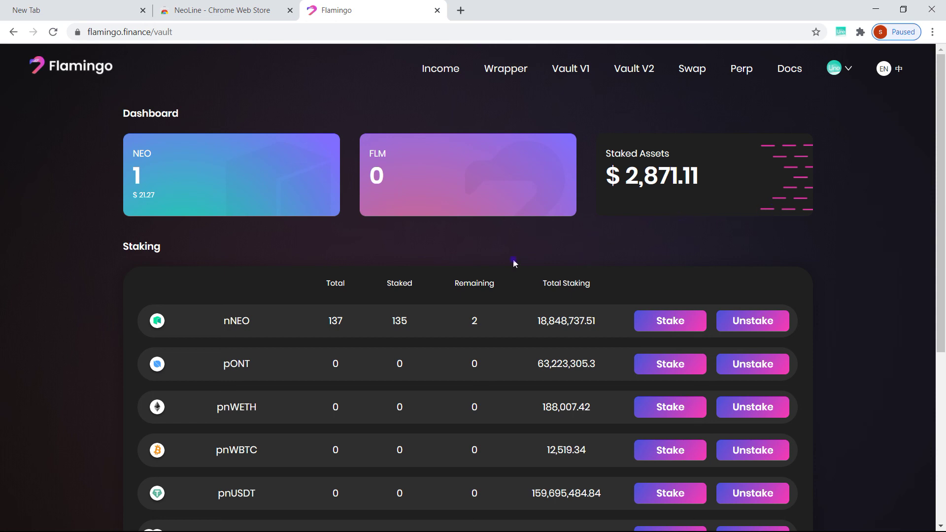
{"action": "scroll", "coordinate": [514, 260], "scroll_direction": "down", "scroll_amount": 5}
{"action": "scroll", "coordinate": [514, 260], "scroll_direction": "up", "scroll_amount": 5}
{"action": "scroll", "coordinate": [850, 235], "scroll_direction": "down", "scroll_amount": 4}
{"action": "scroll", "coordinate": [853, 236], "scroll_direction": "down", "scroll_amount": 2}
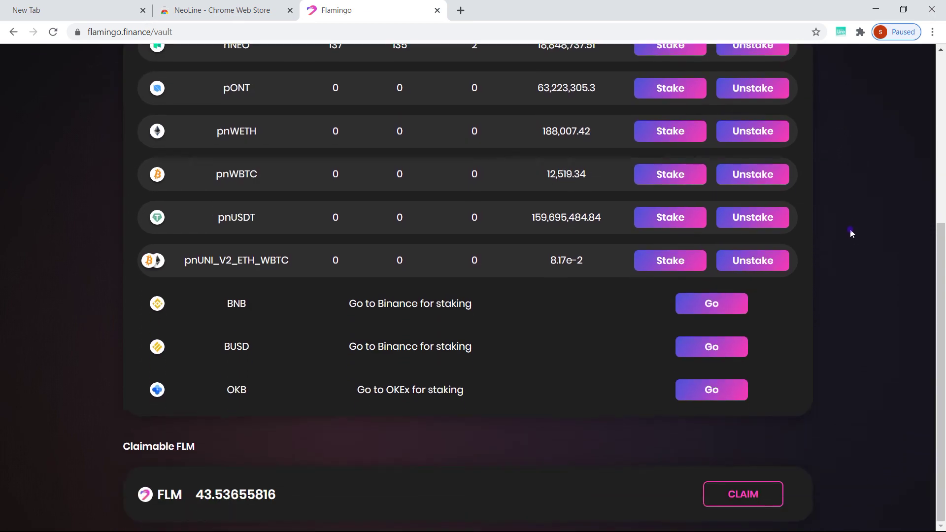